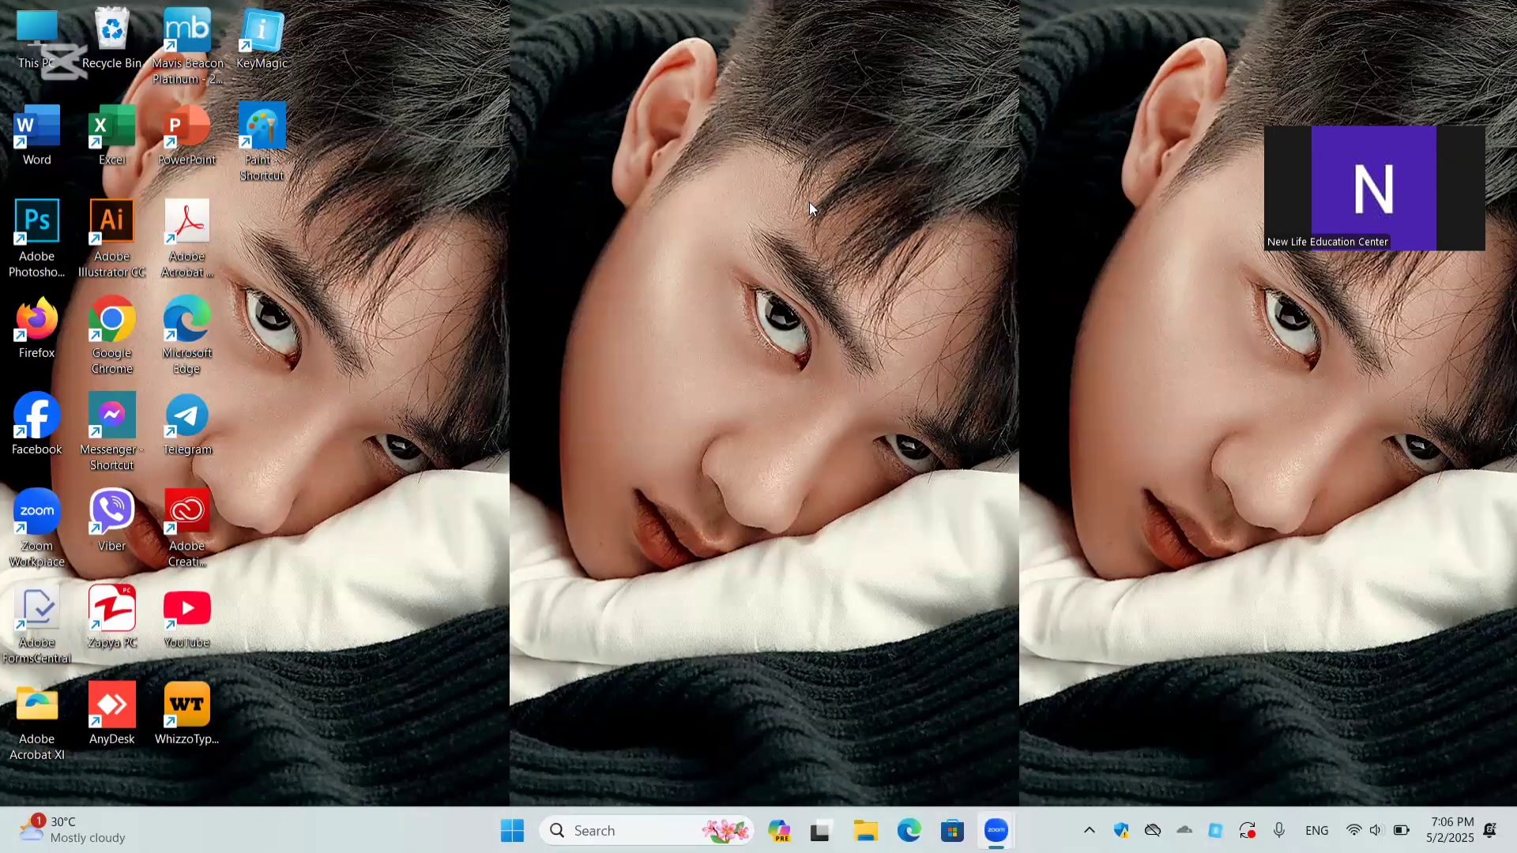
Step: Open the desktop's Personalization settings
{"action": "right_click", "coordinate": [654, 354]}
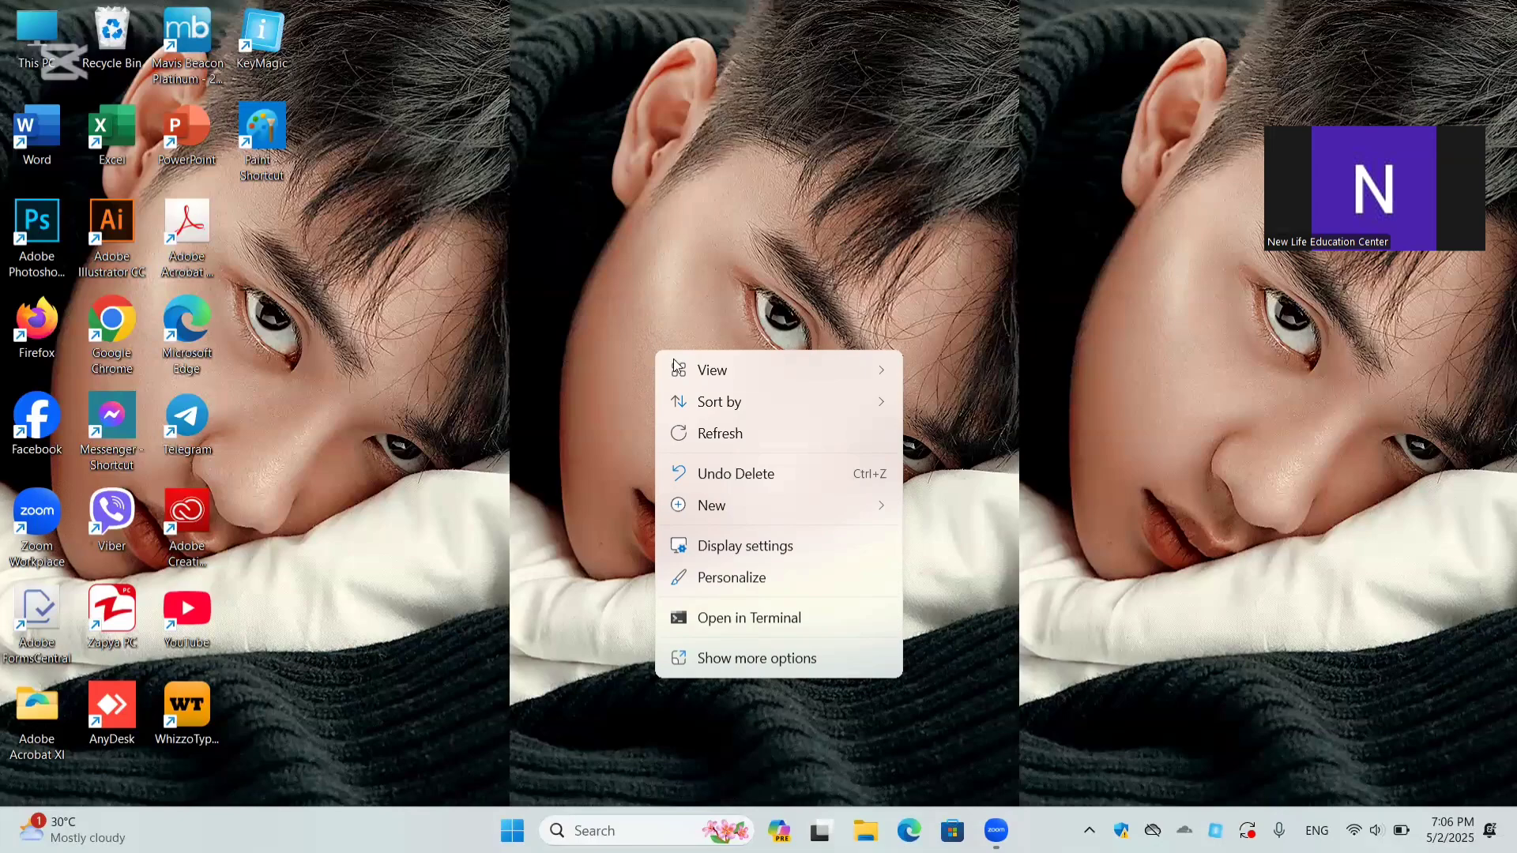
{"action": "mouse_move", "coordinate": [689, 368]}
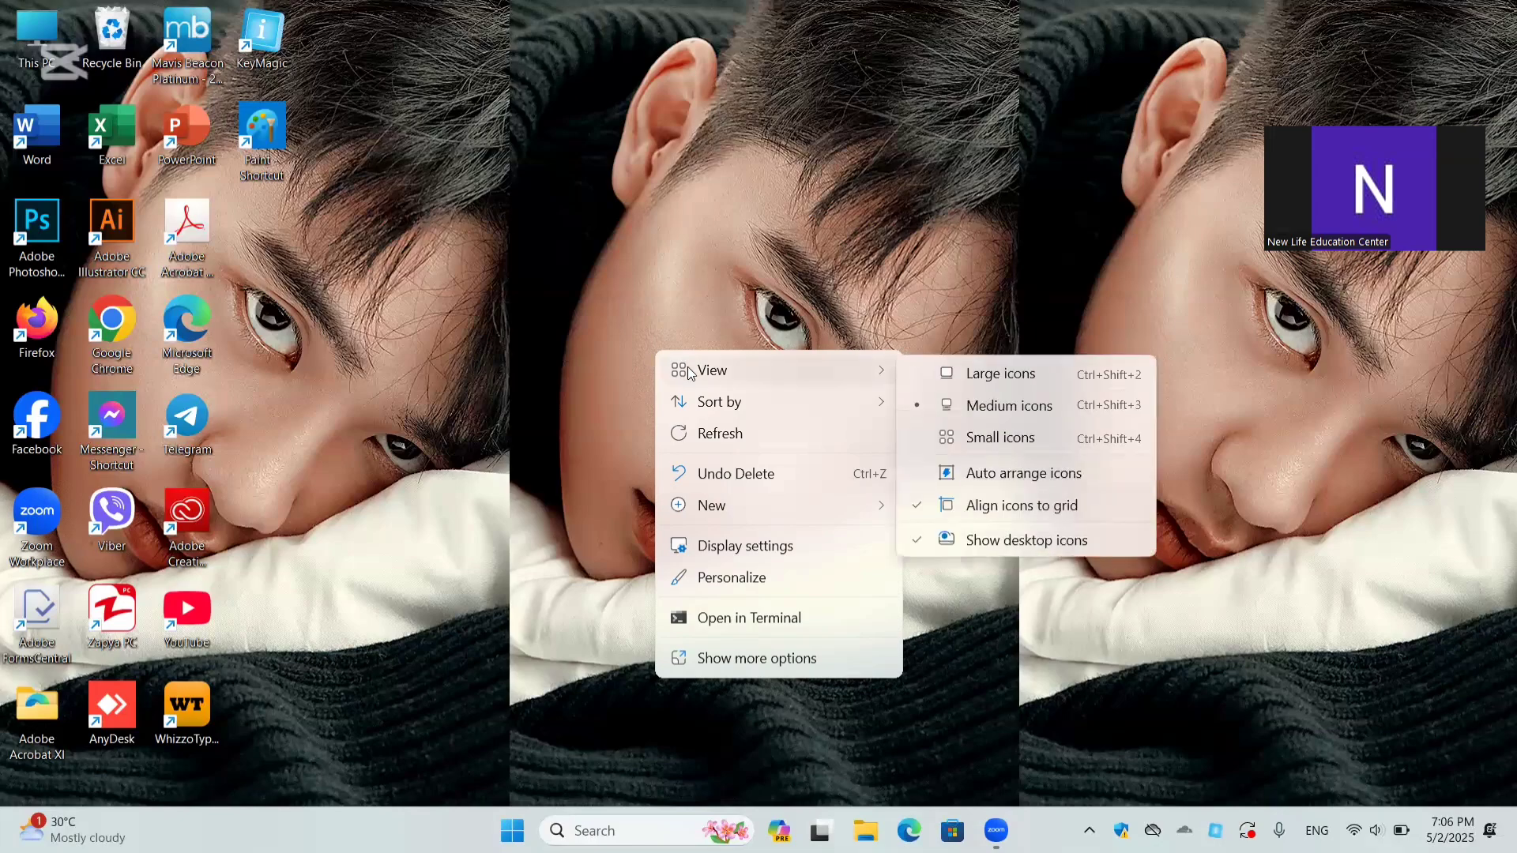
{"action": "left_click", "coordinate": [751, 580]}
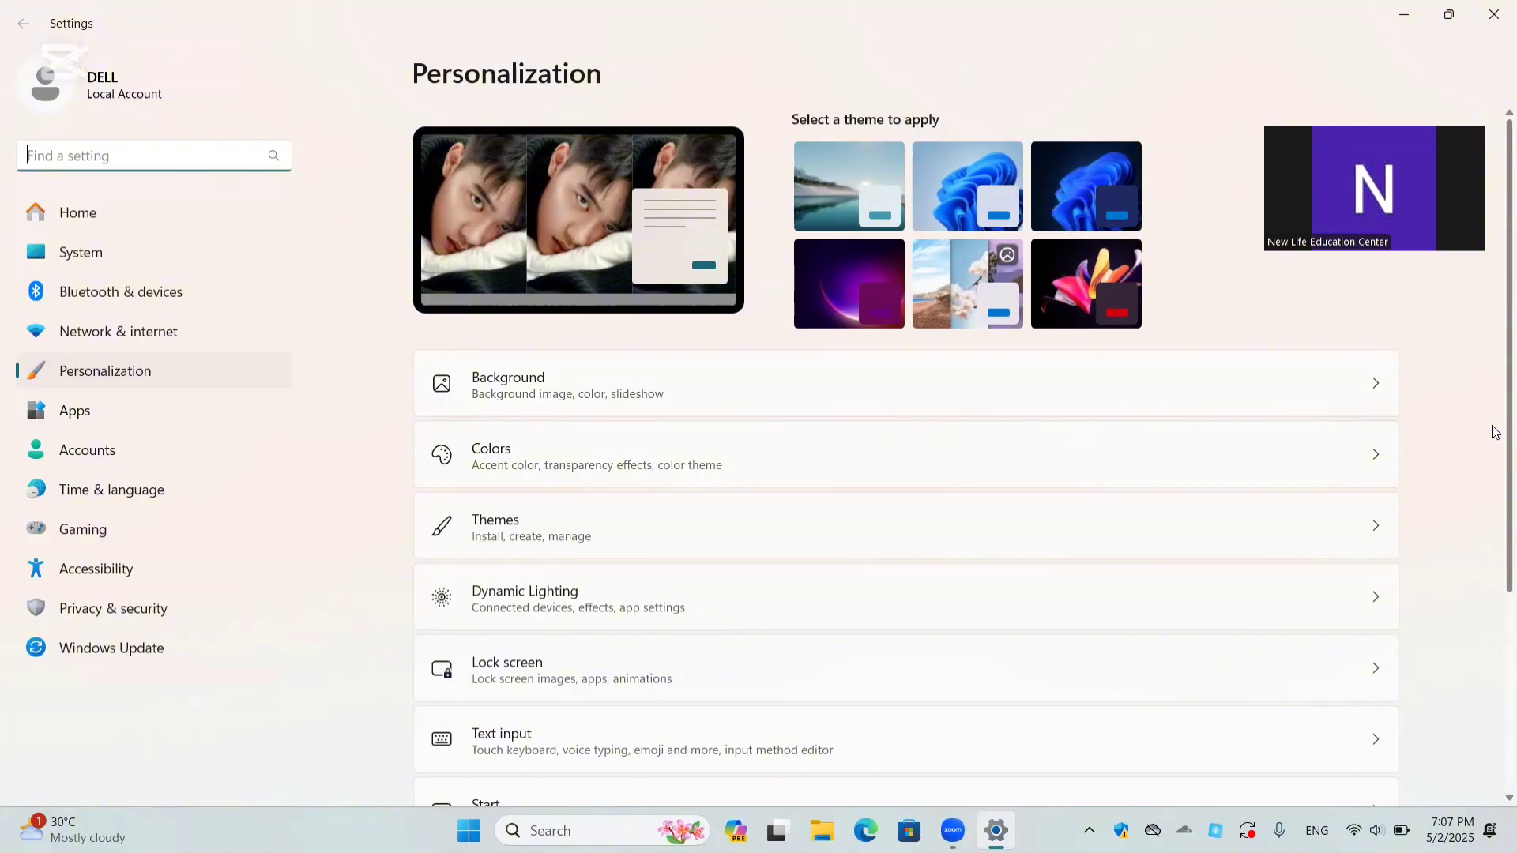
Step: Open the Lock screen personalization page and set the recent image of the woman in the green field as its picture
{"action": "scroll", "coordinate": [1495, 432], "scroll_direction": "down", "scroll_amount": 4}
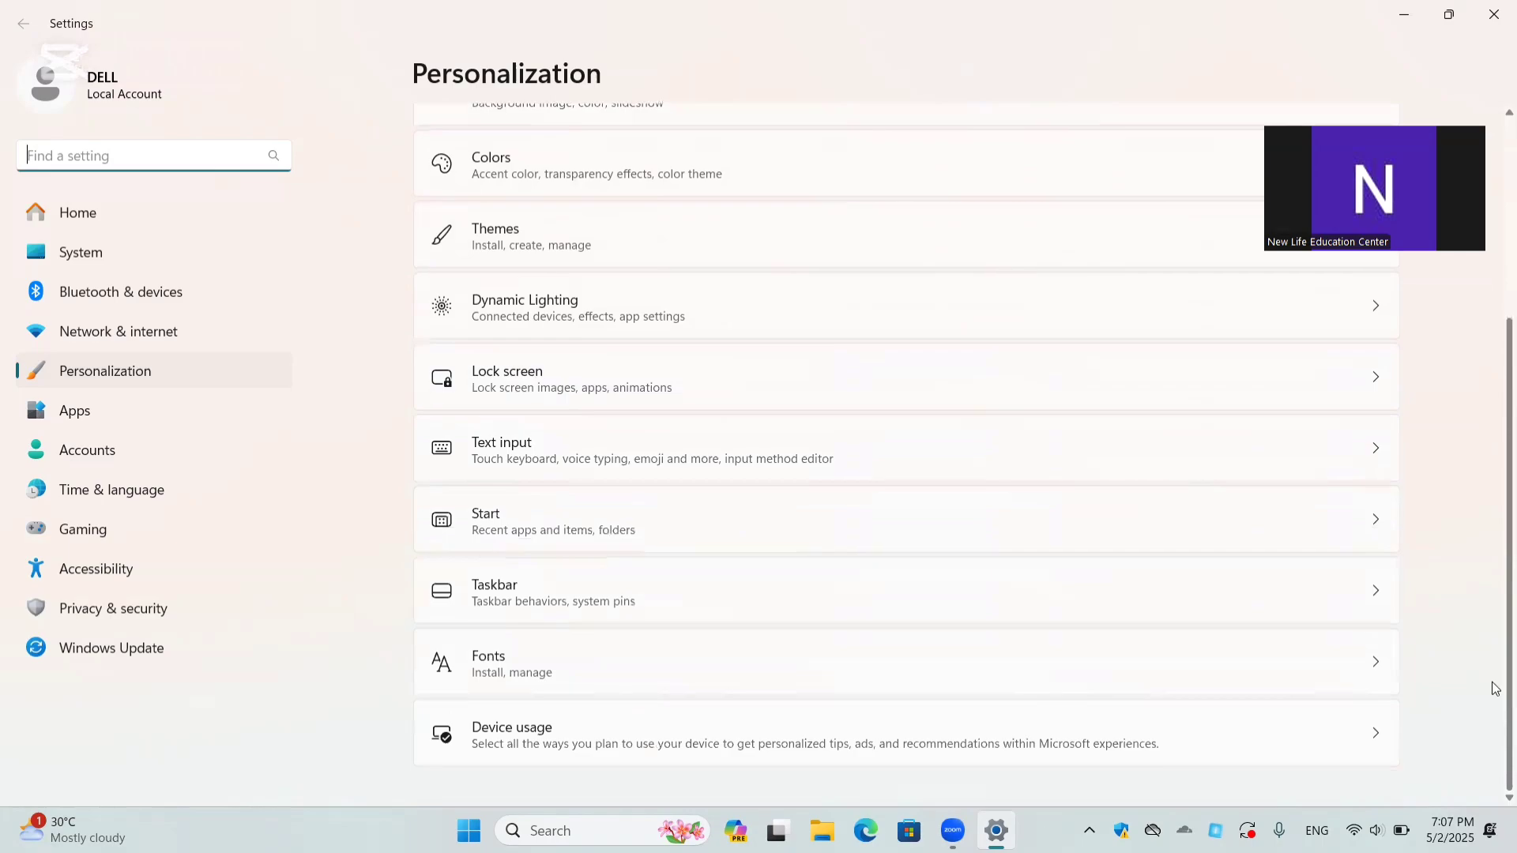
{"action": "scroll", "coordinate": [1497, 574], "scroll_direction": "up", "scroll_amount": 4}
{"action": "scroll", "coordinate": [1495, 494], "scroll_direction": "down", "scroll_amount": 2}
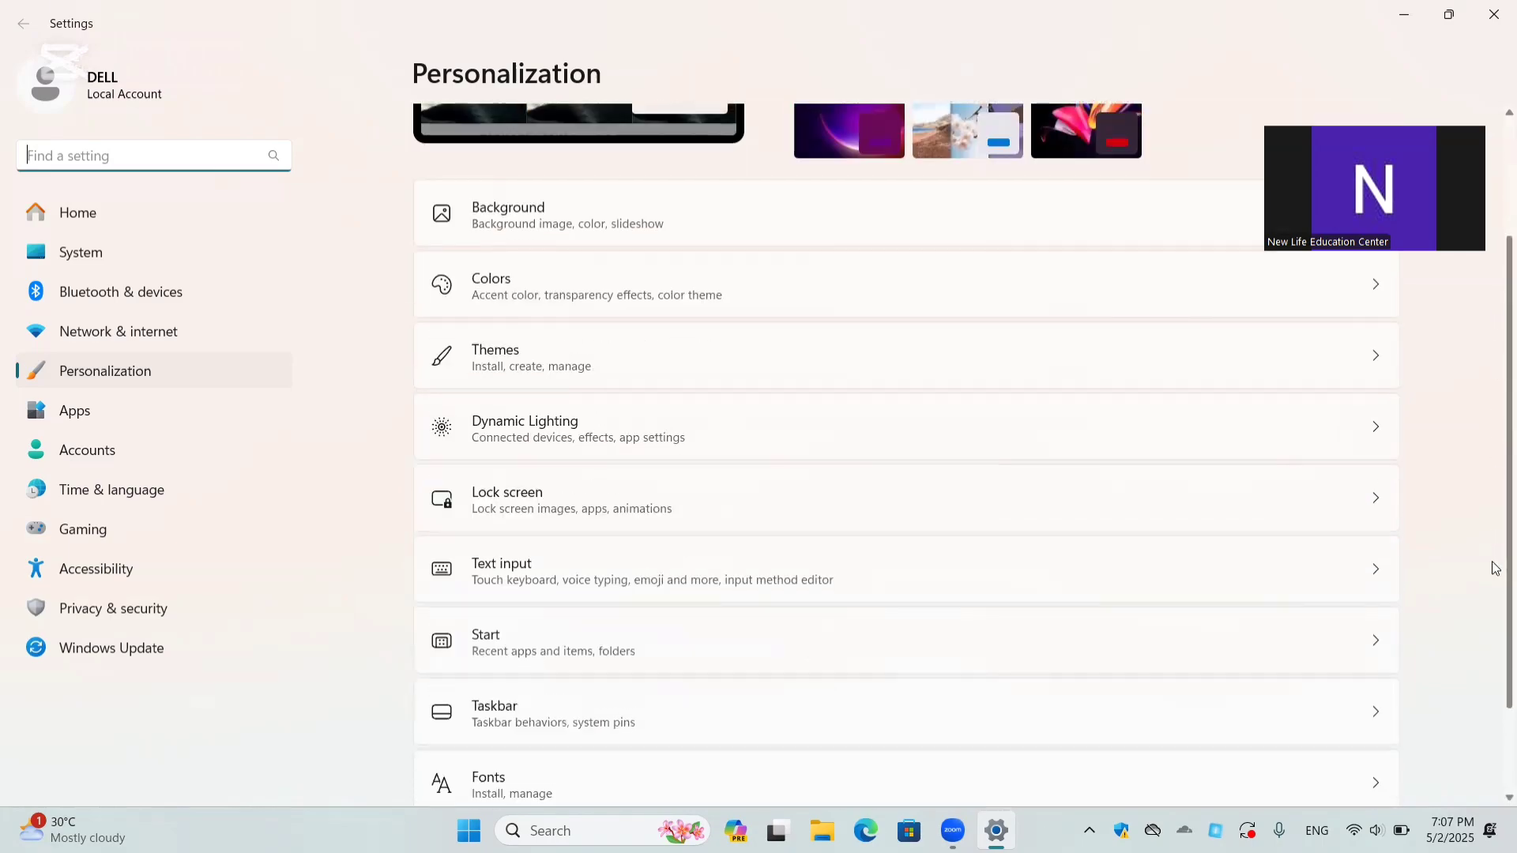
{"action": "scroll", "coordinate": [1495, 575], "scroll_direction": "down", "scroll_amount": 1}
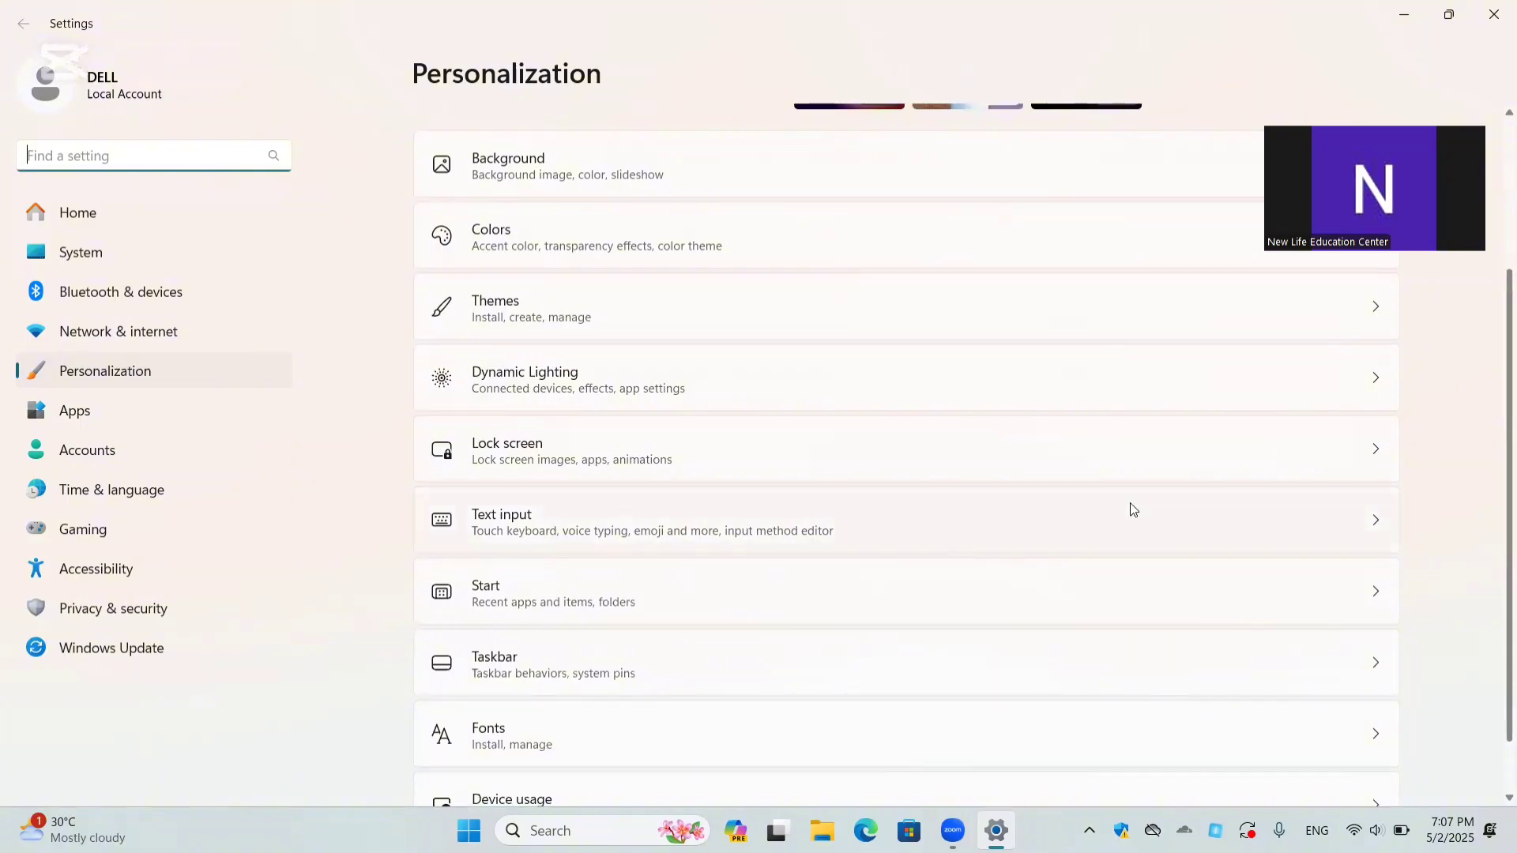
{"action": "scroll", "coordinate": [949, 412], "scroll_direction": "up", "scroll_amount": 3}
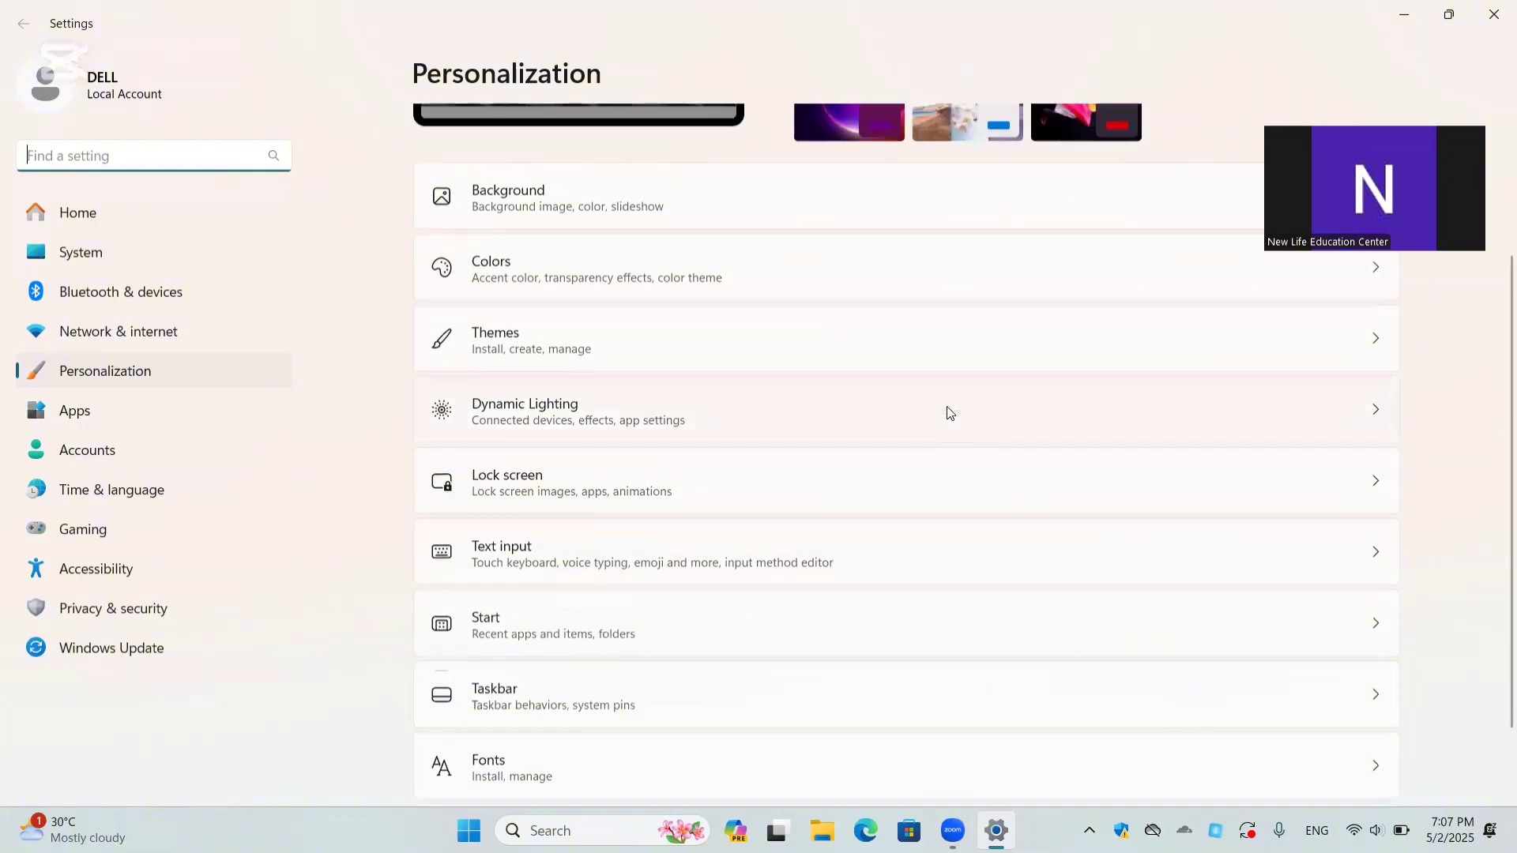
{"action": "scroll", "coordinate": [949, 412], "scroll_direction": "down", "scroll_amount": 4}
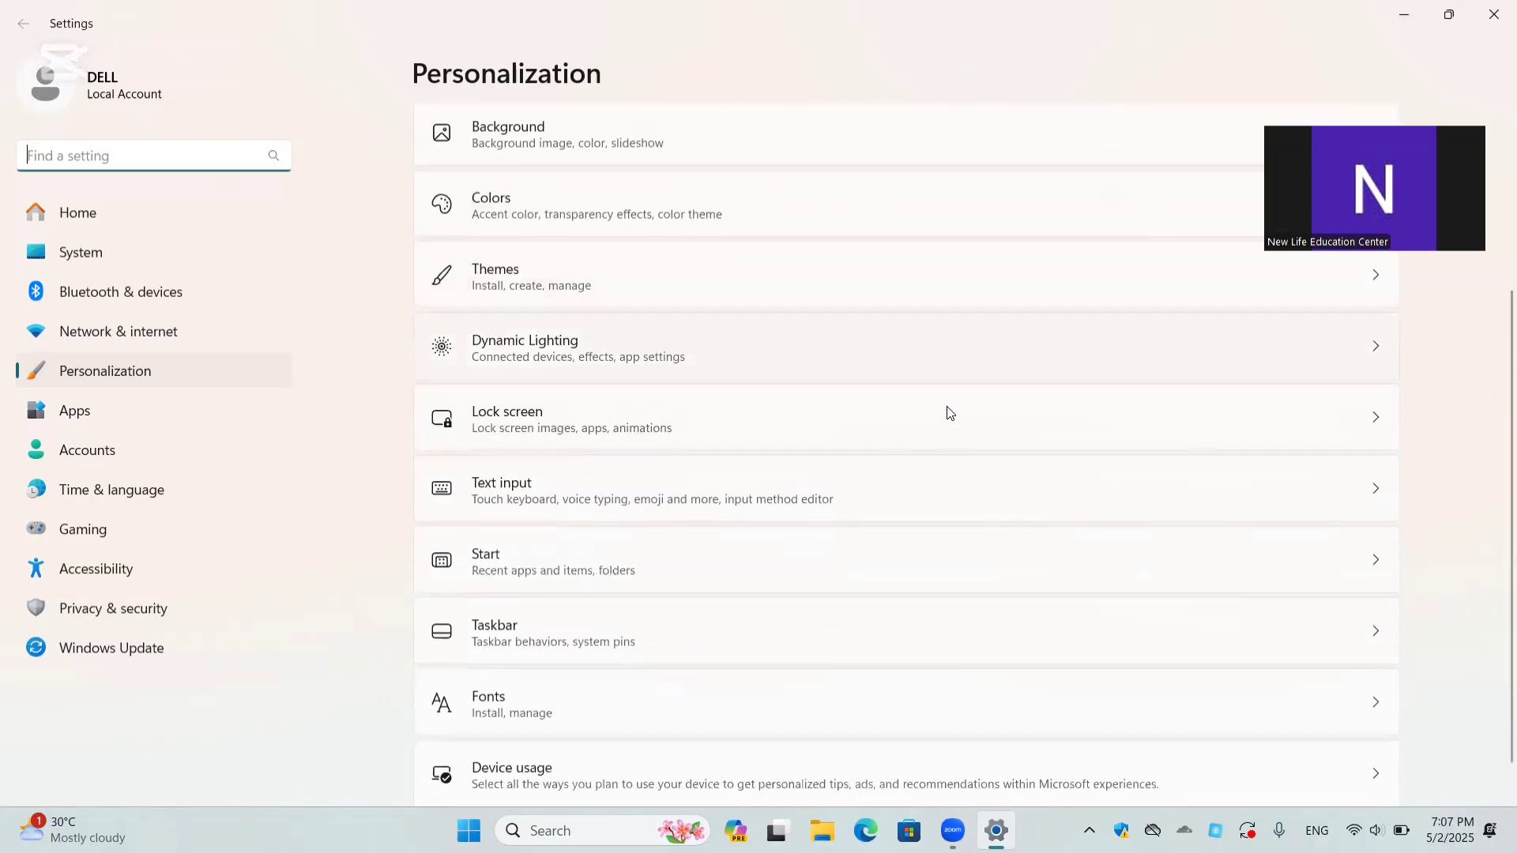
{"action": "scroll", "coordinate": [949, 412], "scroll_direction": "up", "scroll_amount": 4}
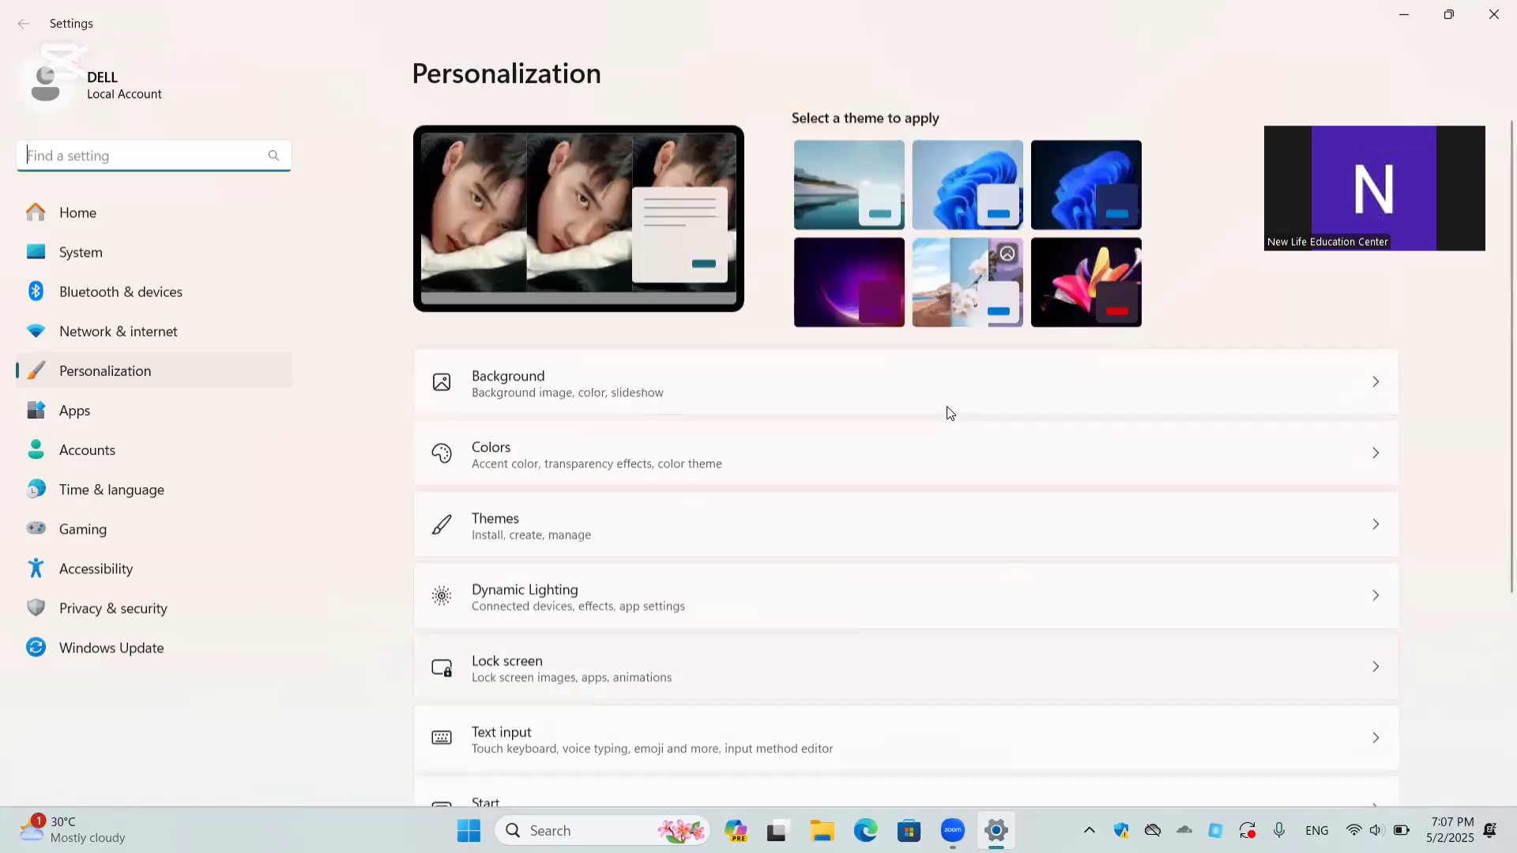
{"action": "left_click", "coordinate": [520, 675]}
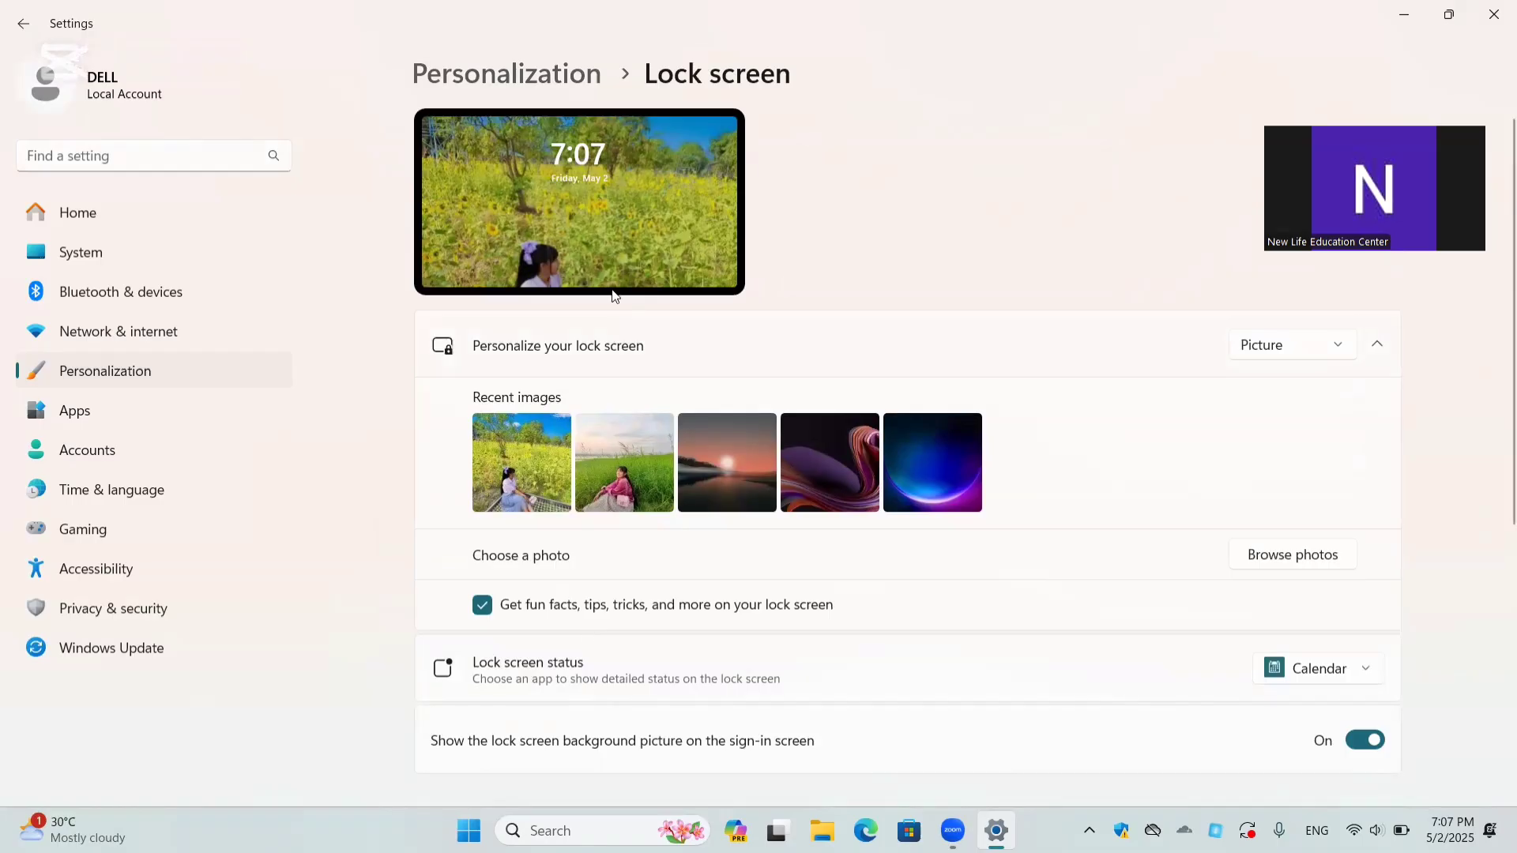
{"action": "left_click", "coordinate": [629, 466]}
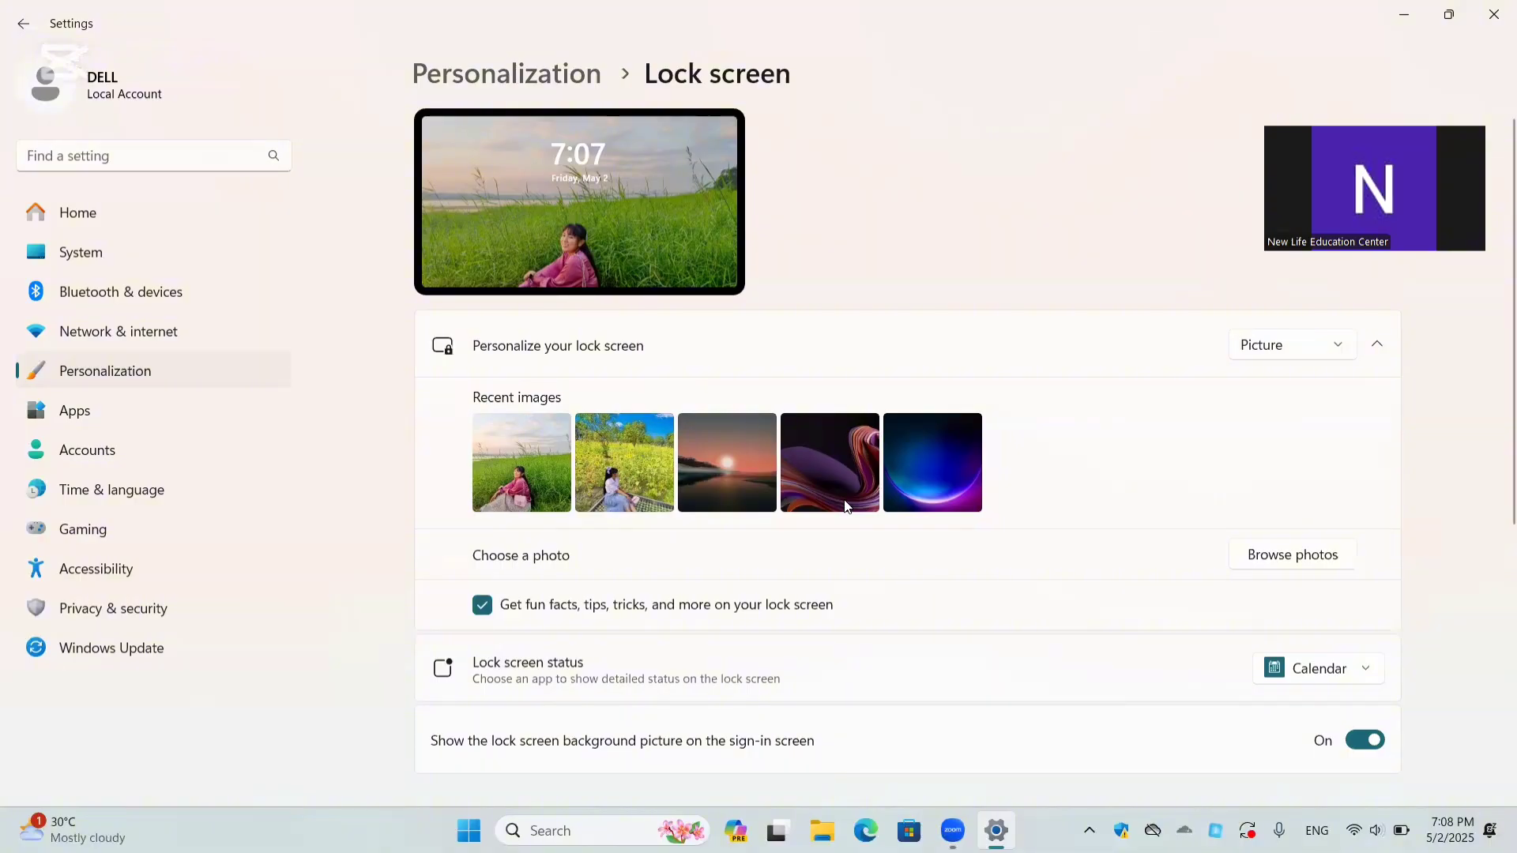
Step: Open the Screen Saver settings from the lock screen's related settings and choose the 3D Text screen saver
{"action": "scroll", "coordinate": [846, 507], "scroll_direction": "down", "scroll_amount": 1}
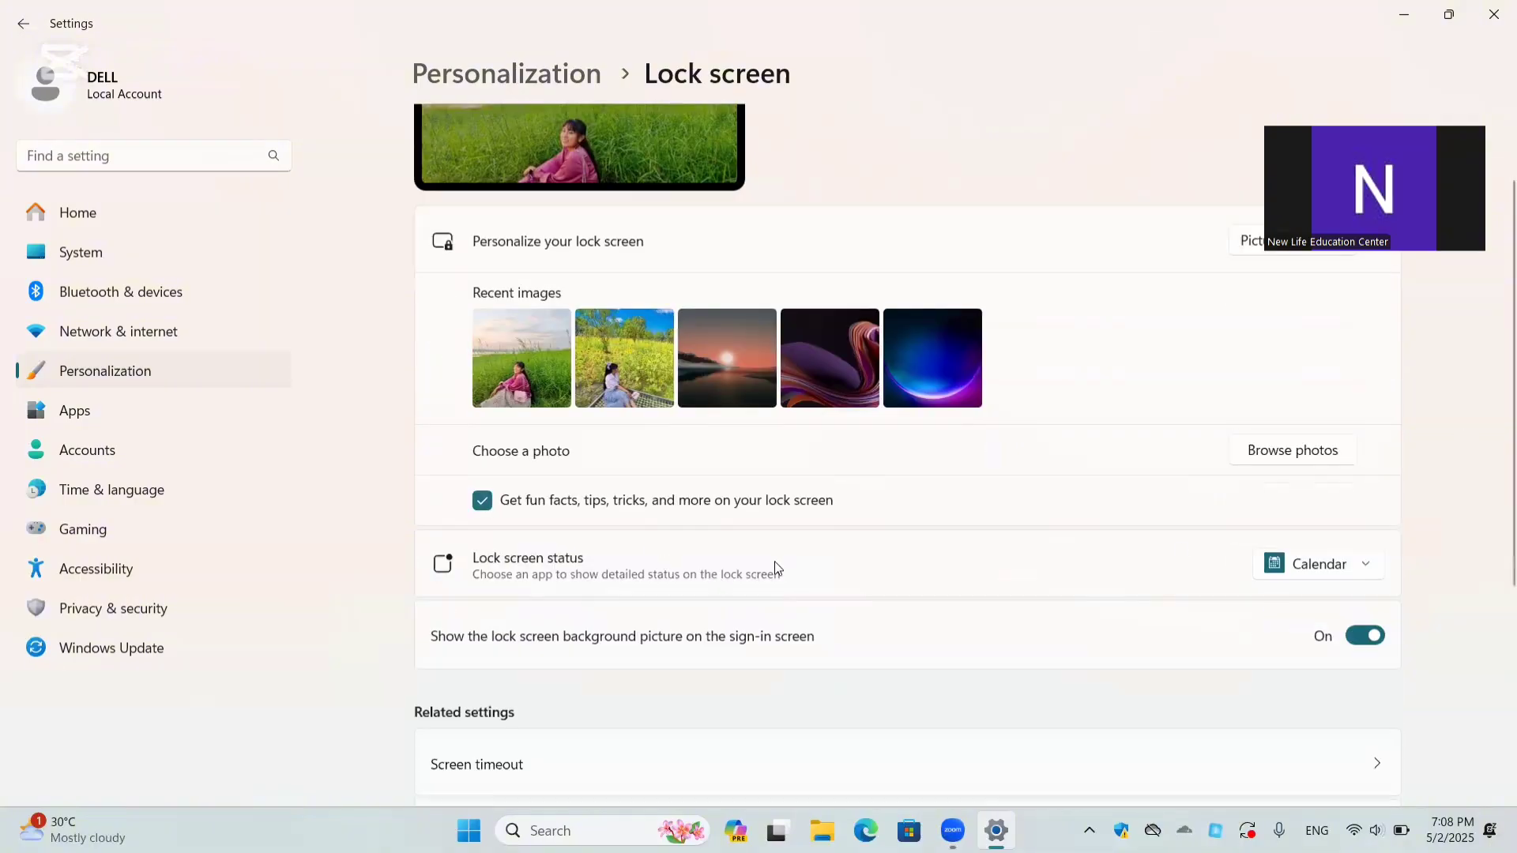
{"action": "scroll", "coordinate": [775, 566], "scroll_direction": "down", "scroll_amount": 2}
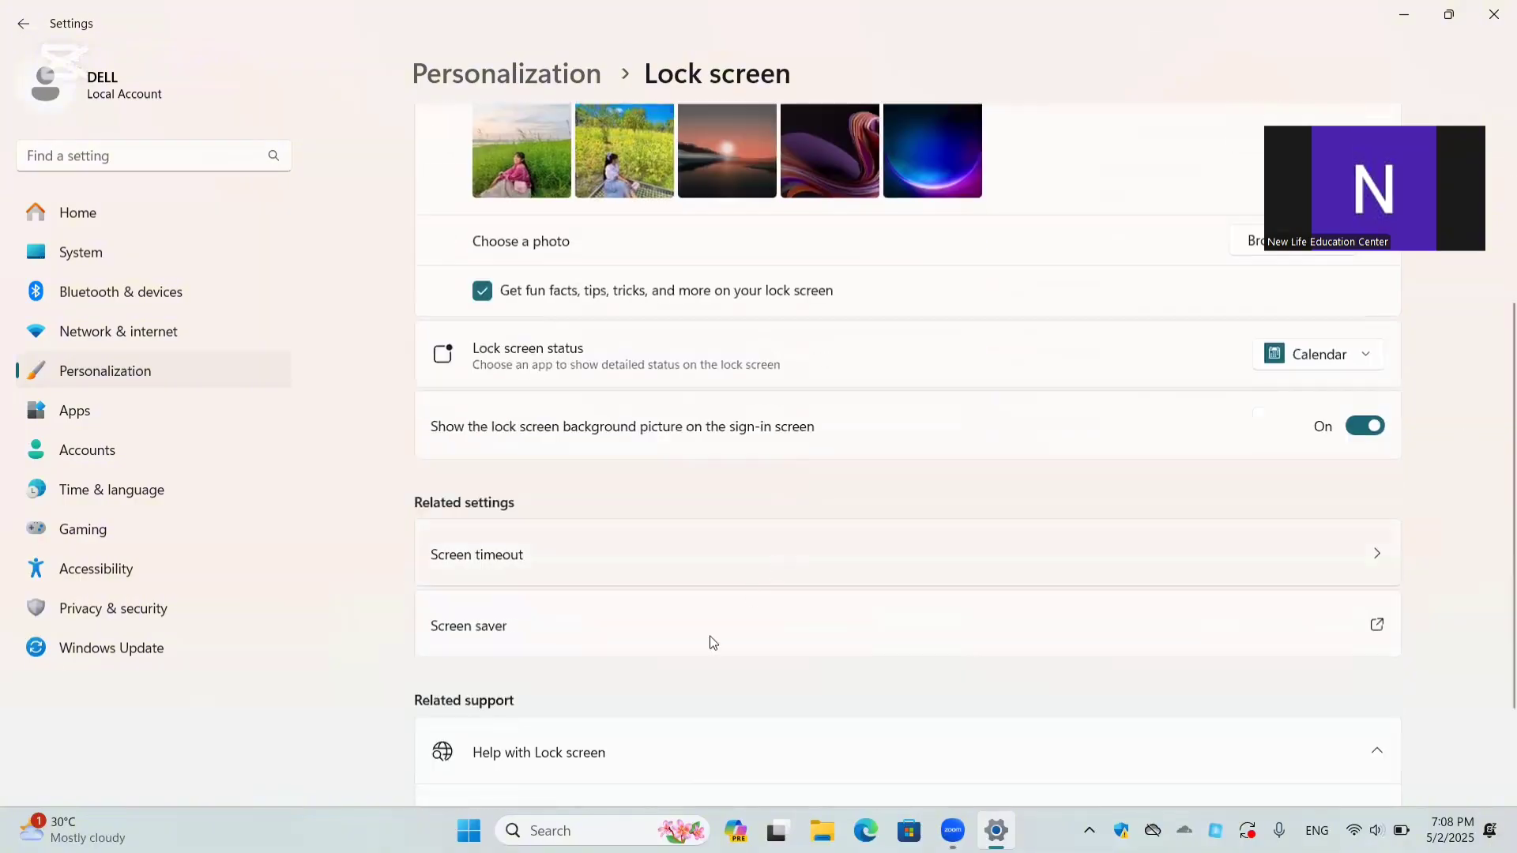
{"action": "left_click", "coordinate": [483, 629]}
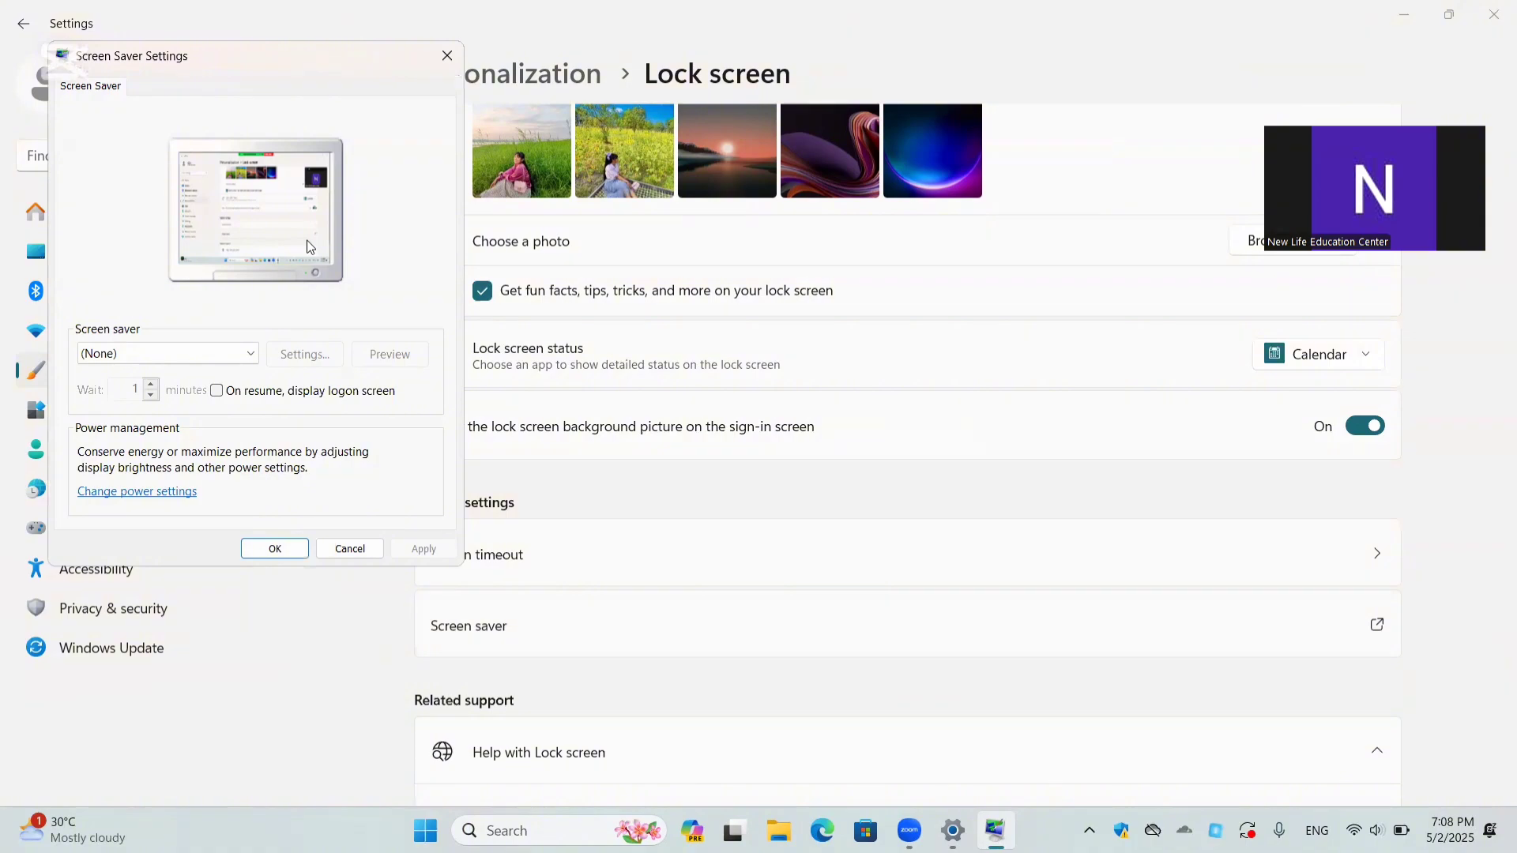
{"action": "left_click", "coordinate": [249, 359]}
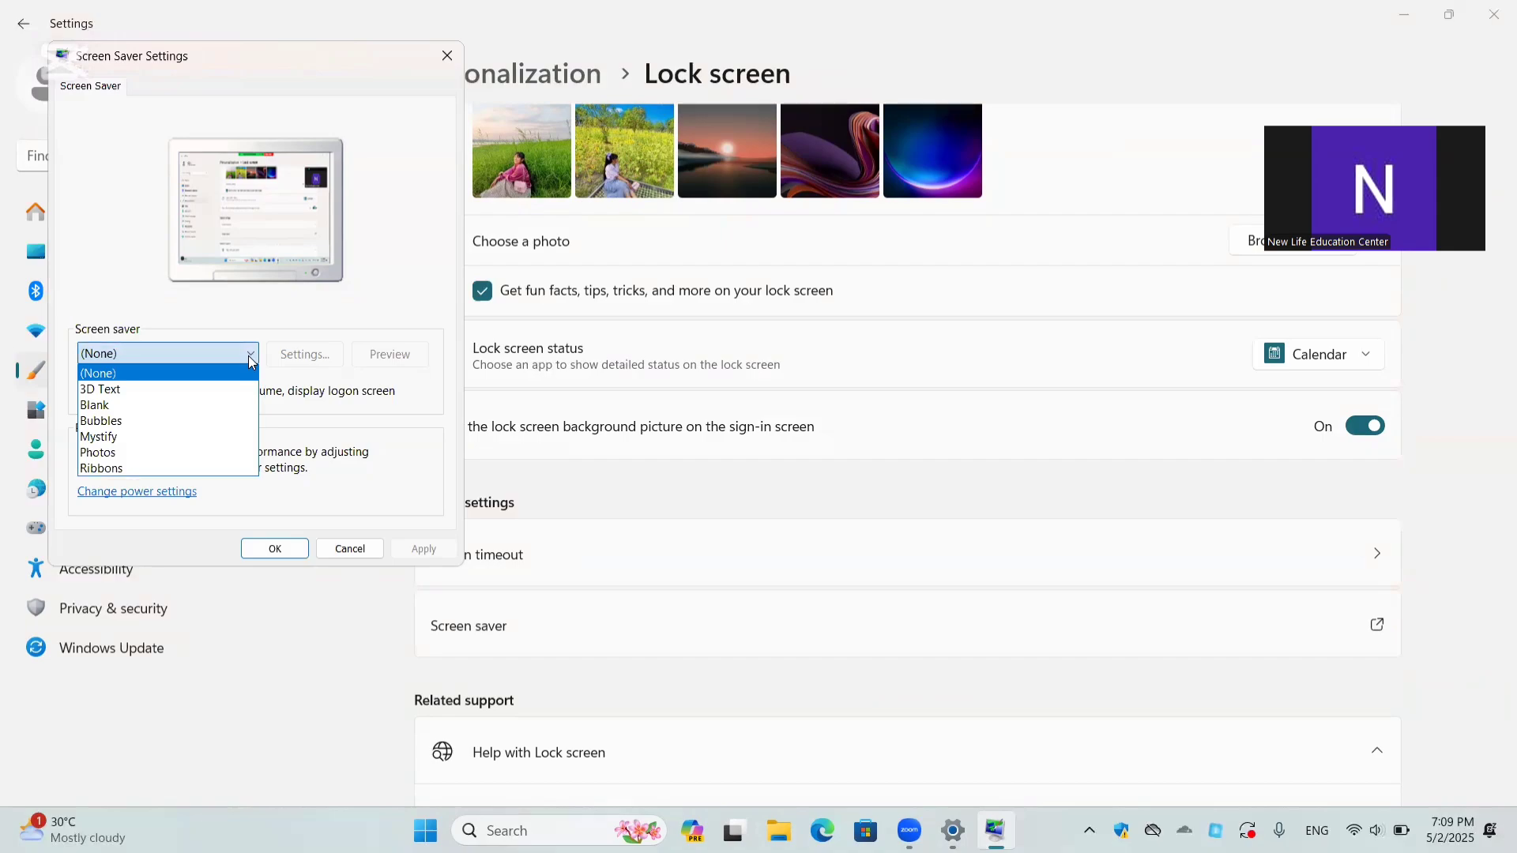
{"action": "left_click", "coordinate": [144, 387]}
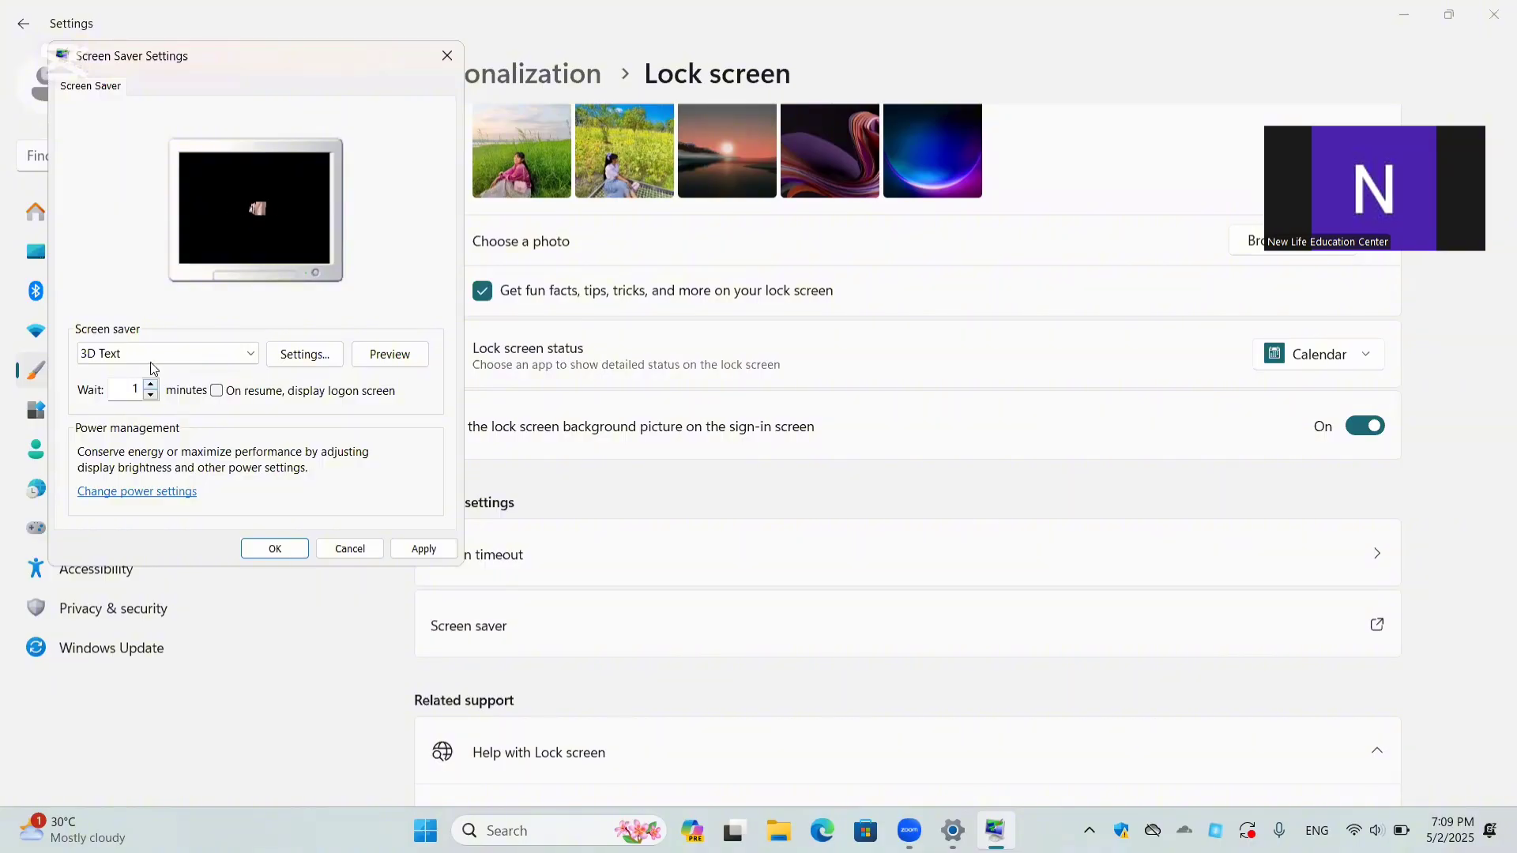
Step: Try the Blank, Bubbles and Photos screen savers in turn
{"action": "left_click", "coordinate": [252, 350]}
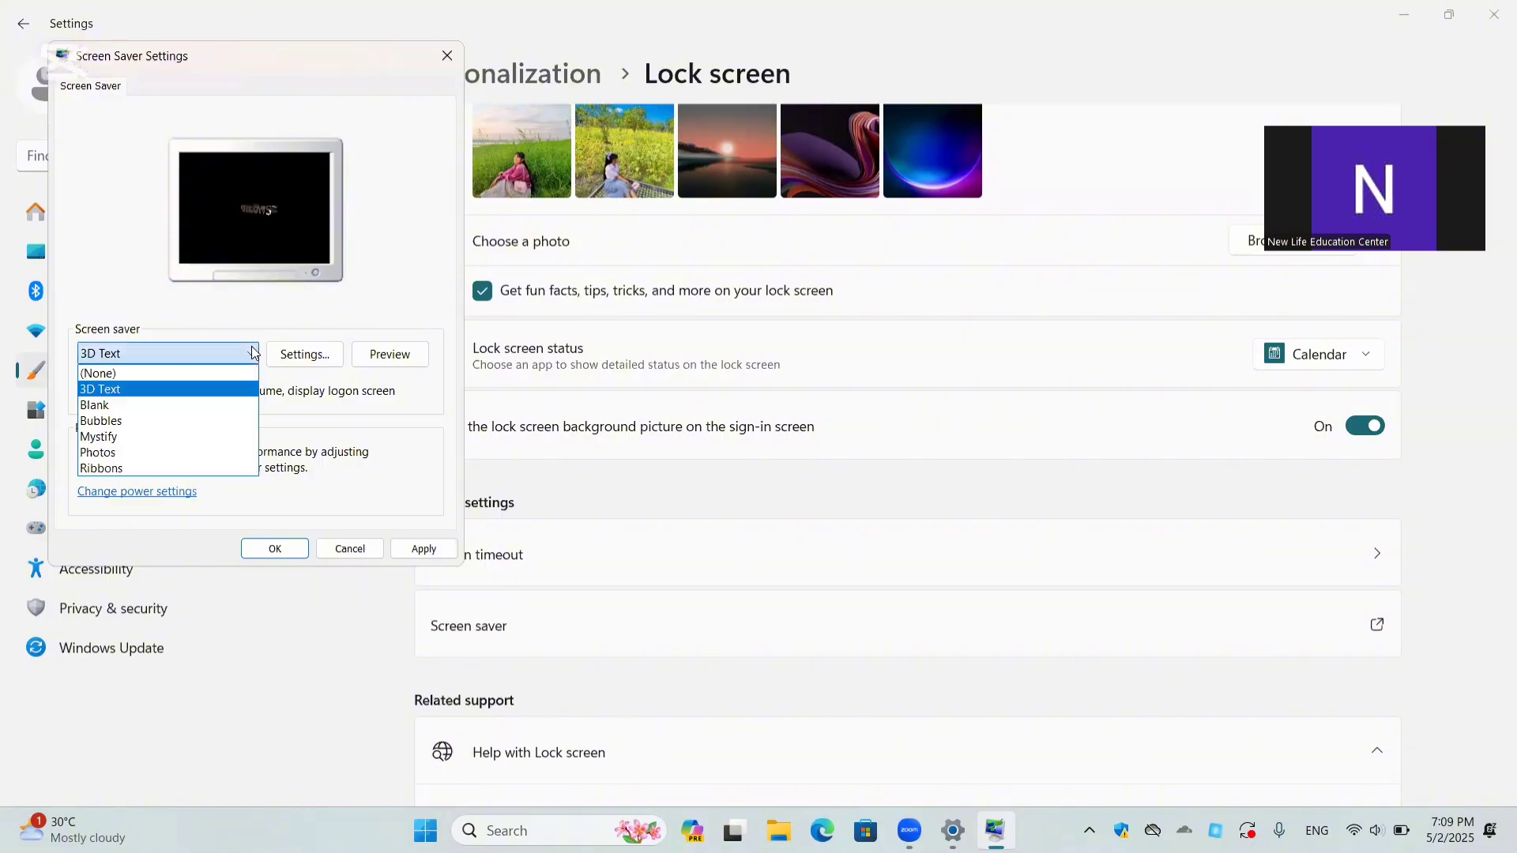
{"action": "left_click", "coordinate": [121, 401]}
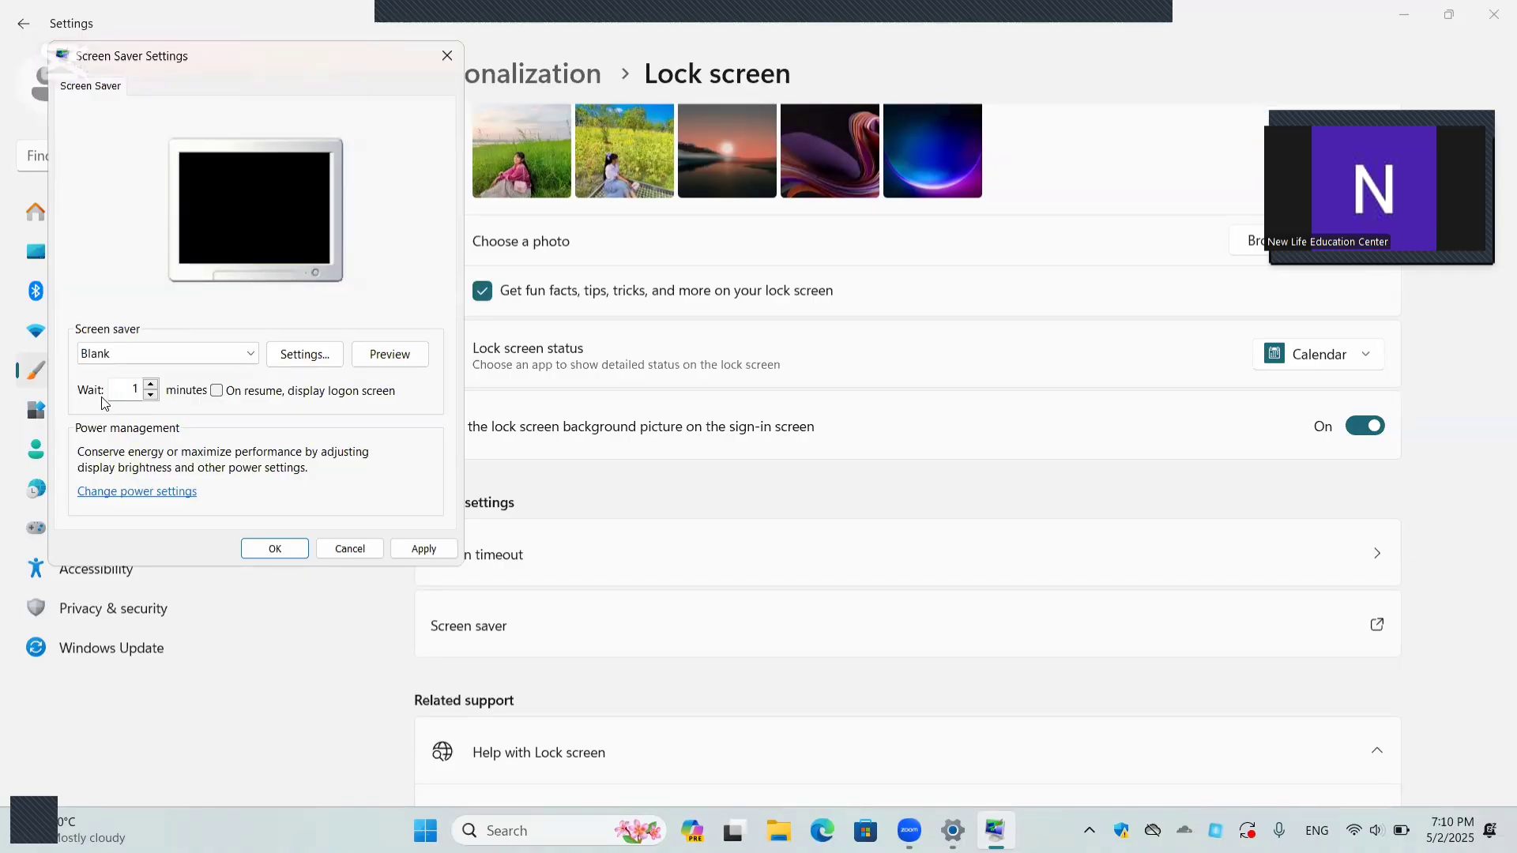
{"action": "left_click", "coordinate": [240, 360]}
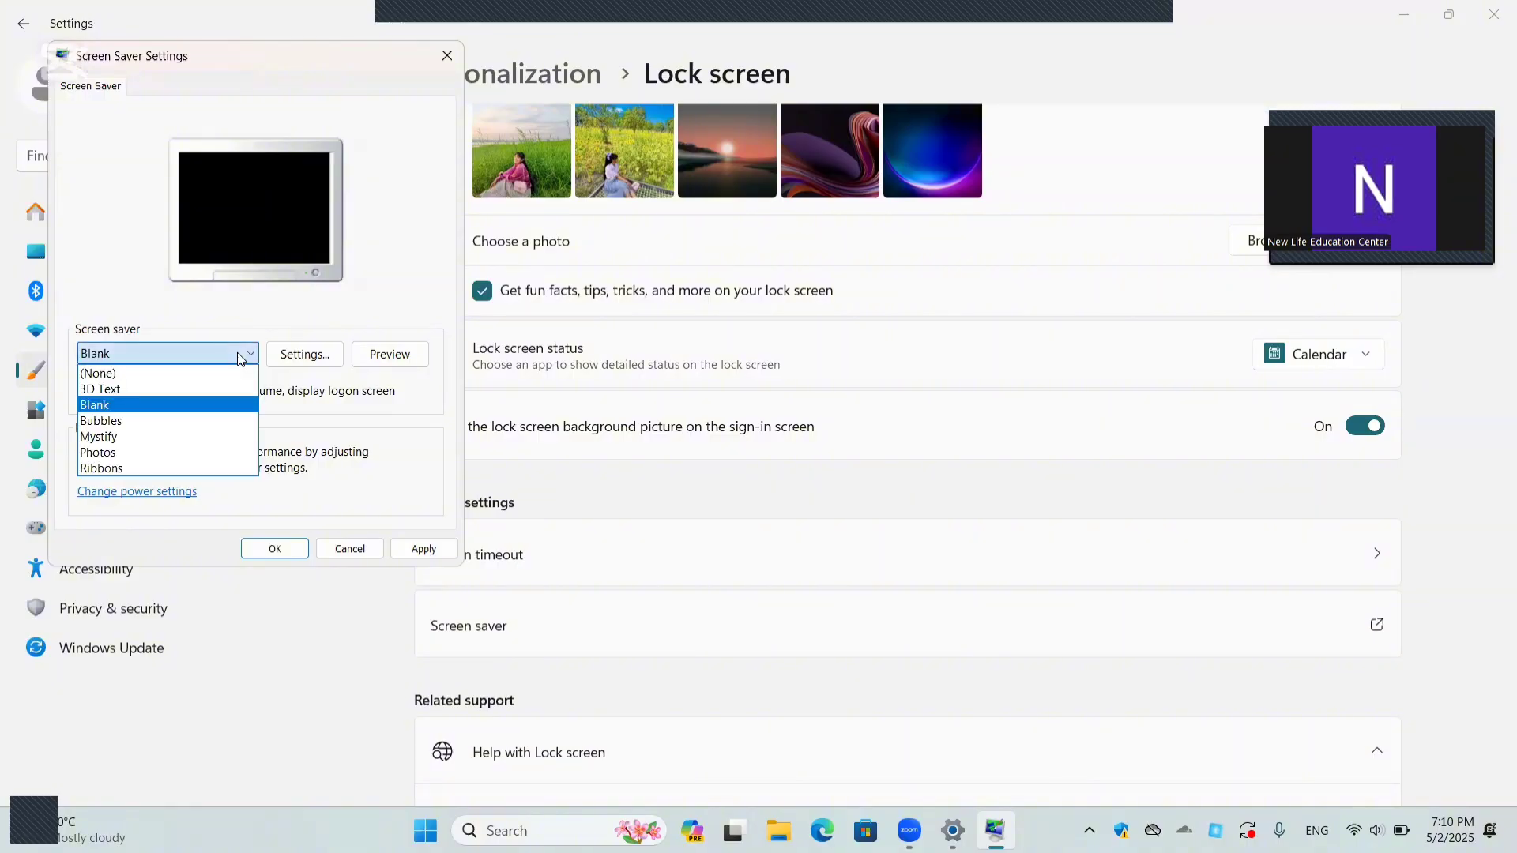
{"action": "left_click", "coordinate": [148, 420]}
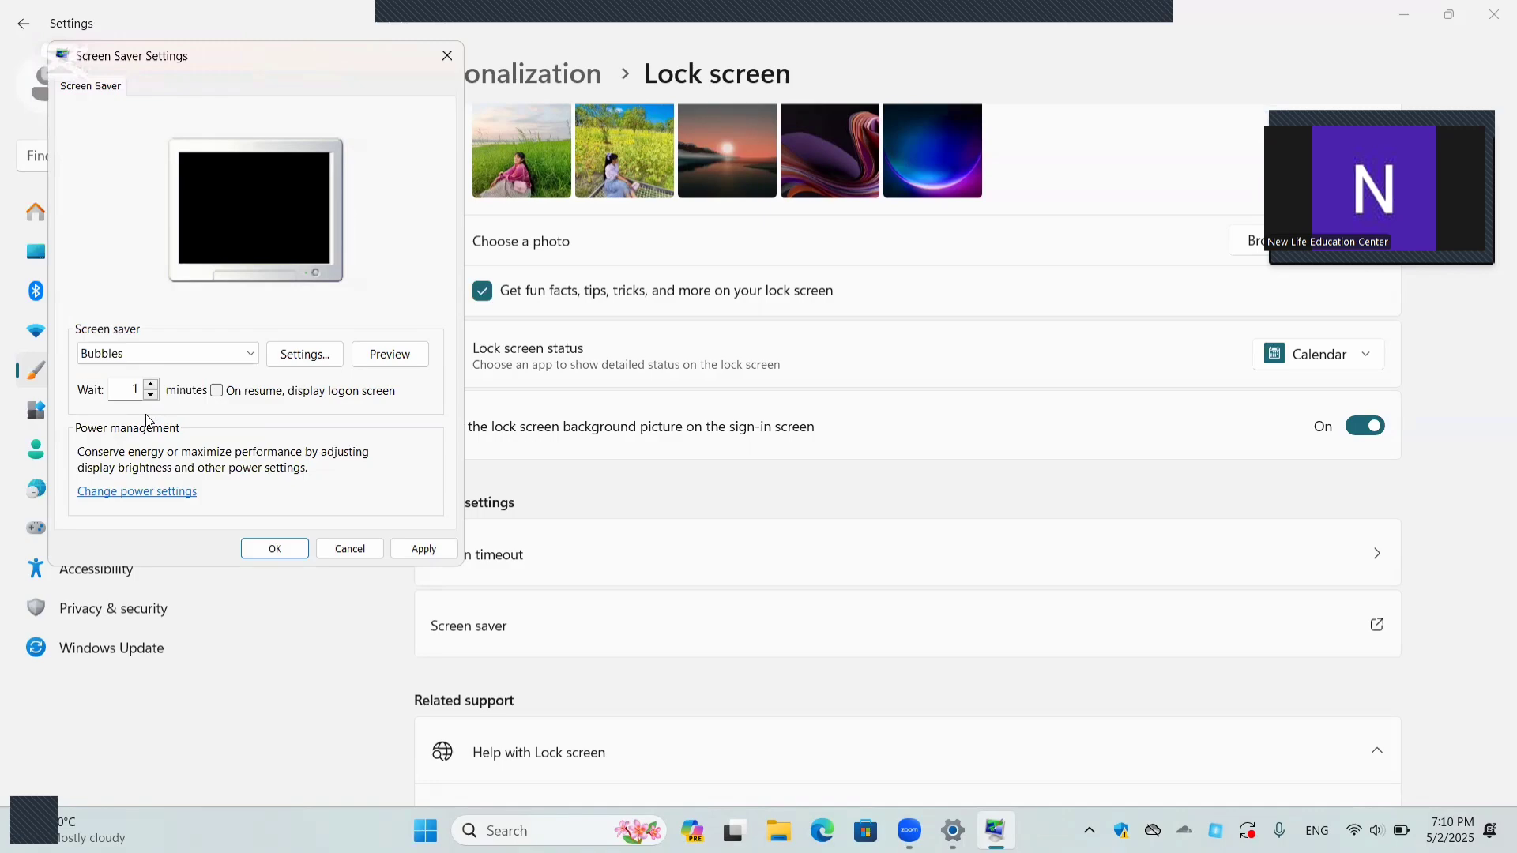
{"action": "left_click", "coordinate": [167, 353]}
{"action": "left_click", "coordinate": [131, 458]}
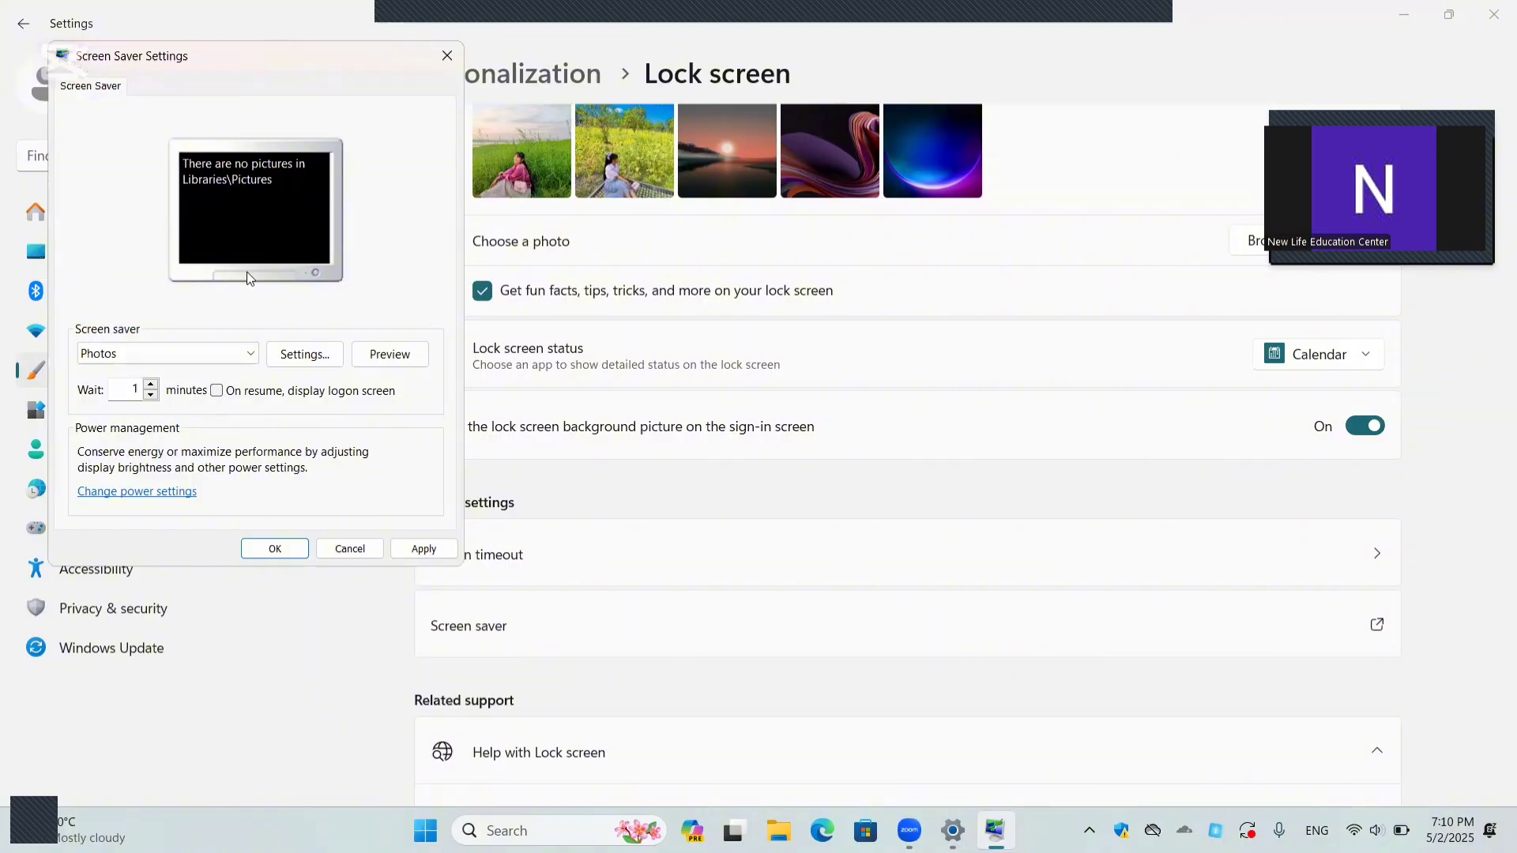
Step: Select the Ribbons screen saver and preview it full screen
{"action": "left_click", "coordinate": [237, 354]}
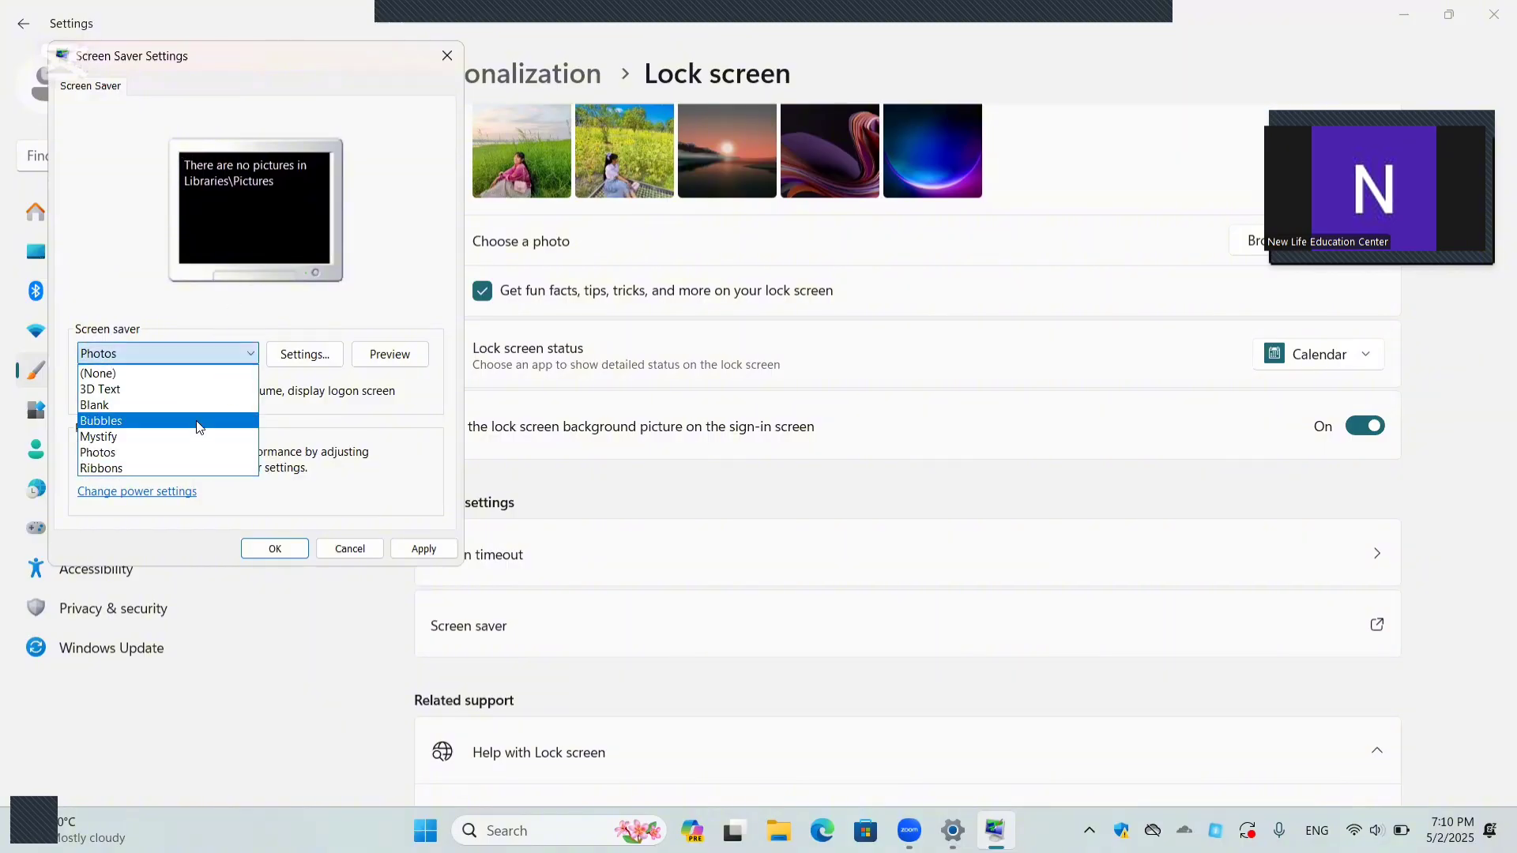
{"action": "left_click", "coordinate": [169, 468]}
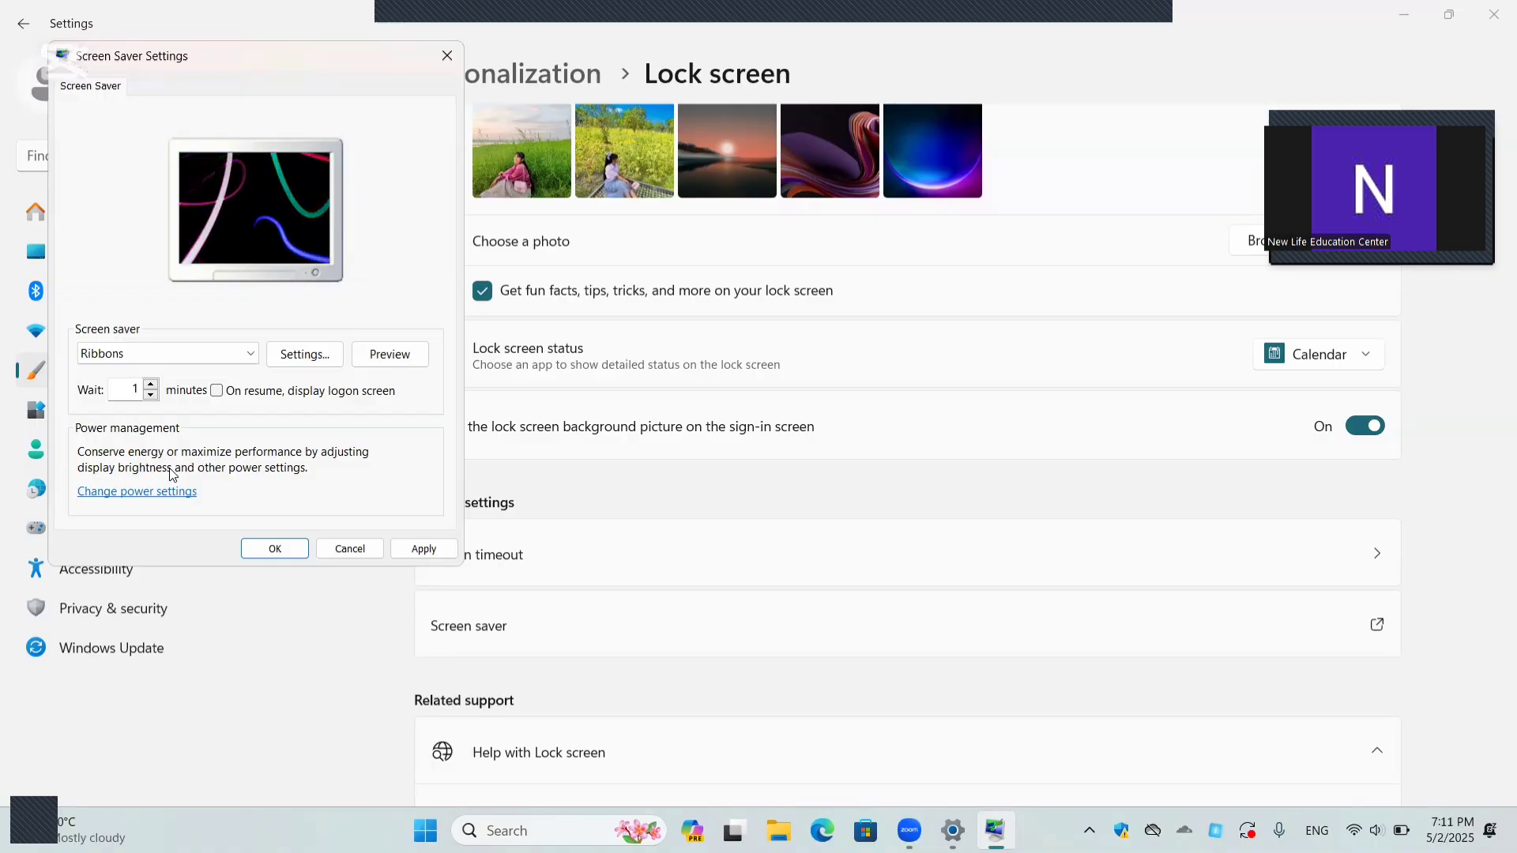
{"action": "left_click", "coordinate": [368, 360]}
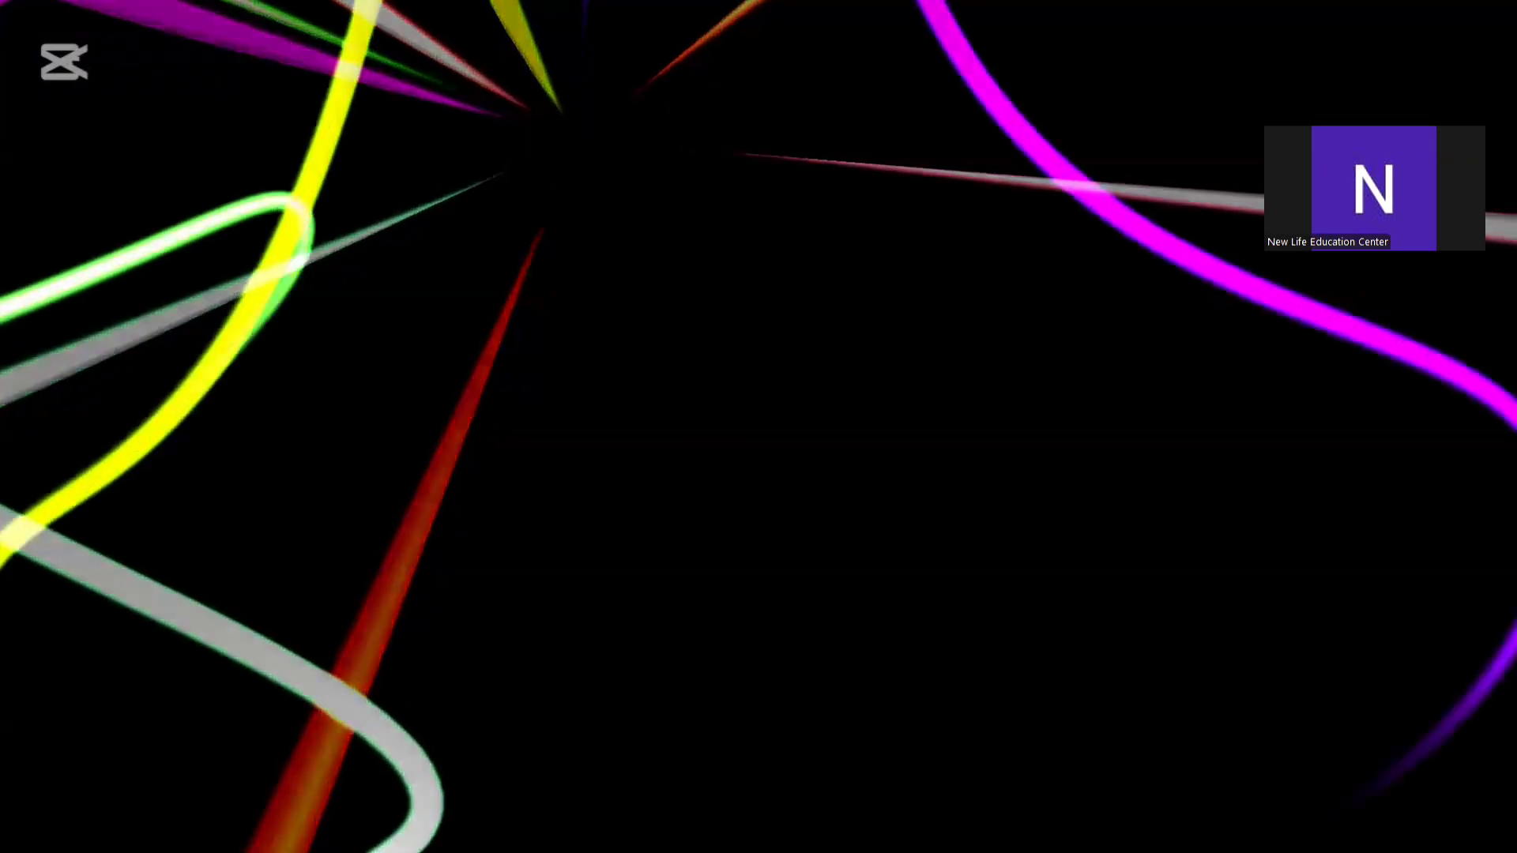
{"action": "mouse_move", "coordinate": [516, 381]}
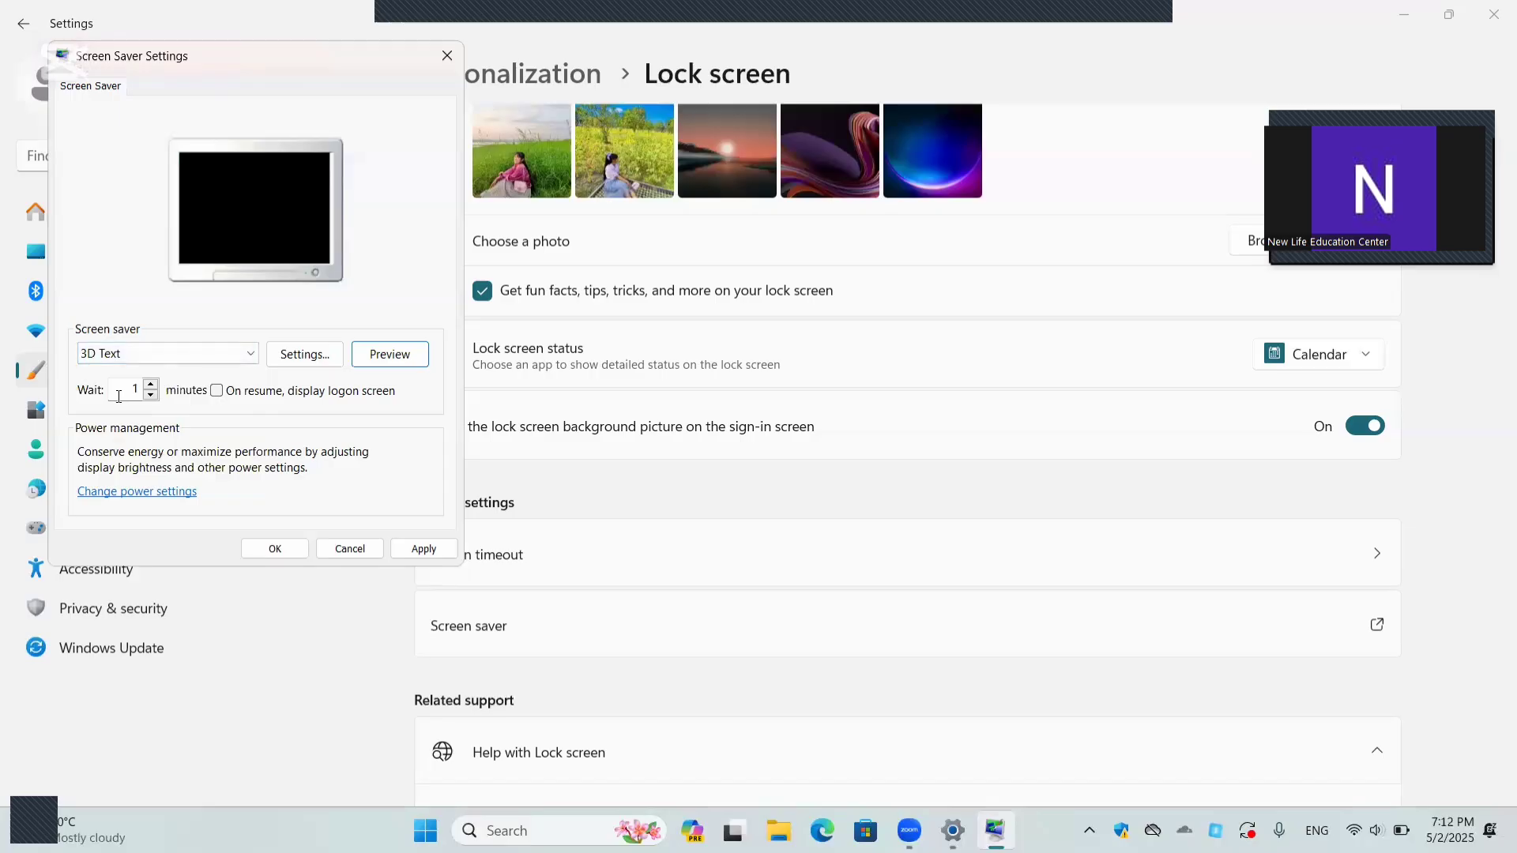
Step: Preview the 3D Text screen saver and set its custom text to "New Life Education"
{"action": "left_click", "coordinate": [385, 352]}
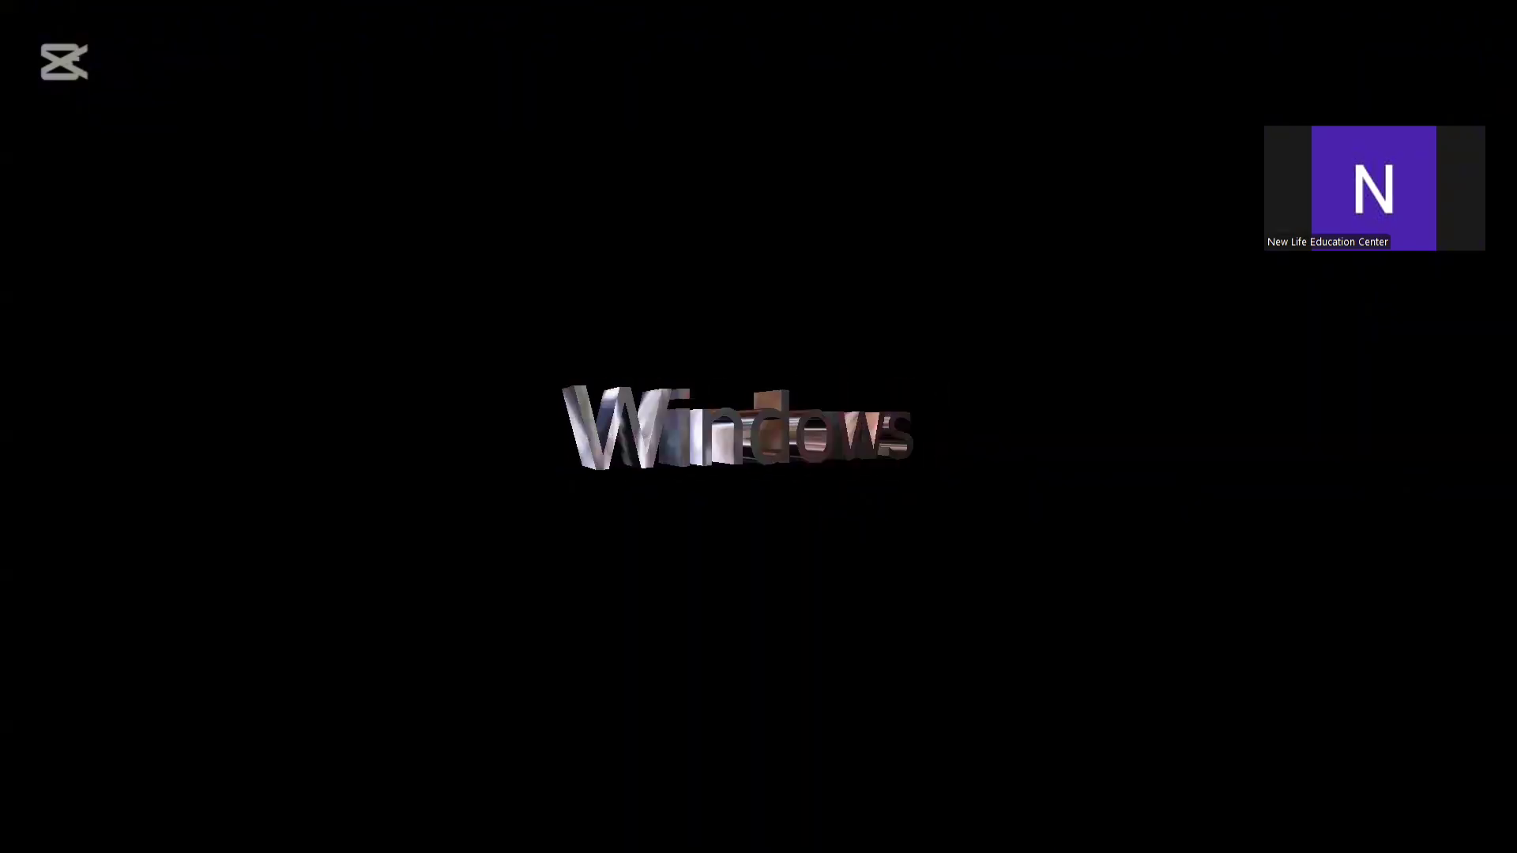
{"action": "mouse_move", "coordinate": [358, 393]}
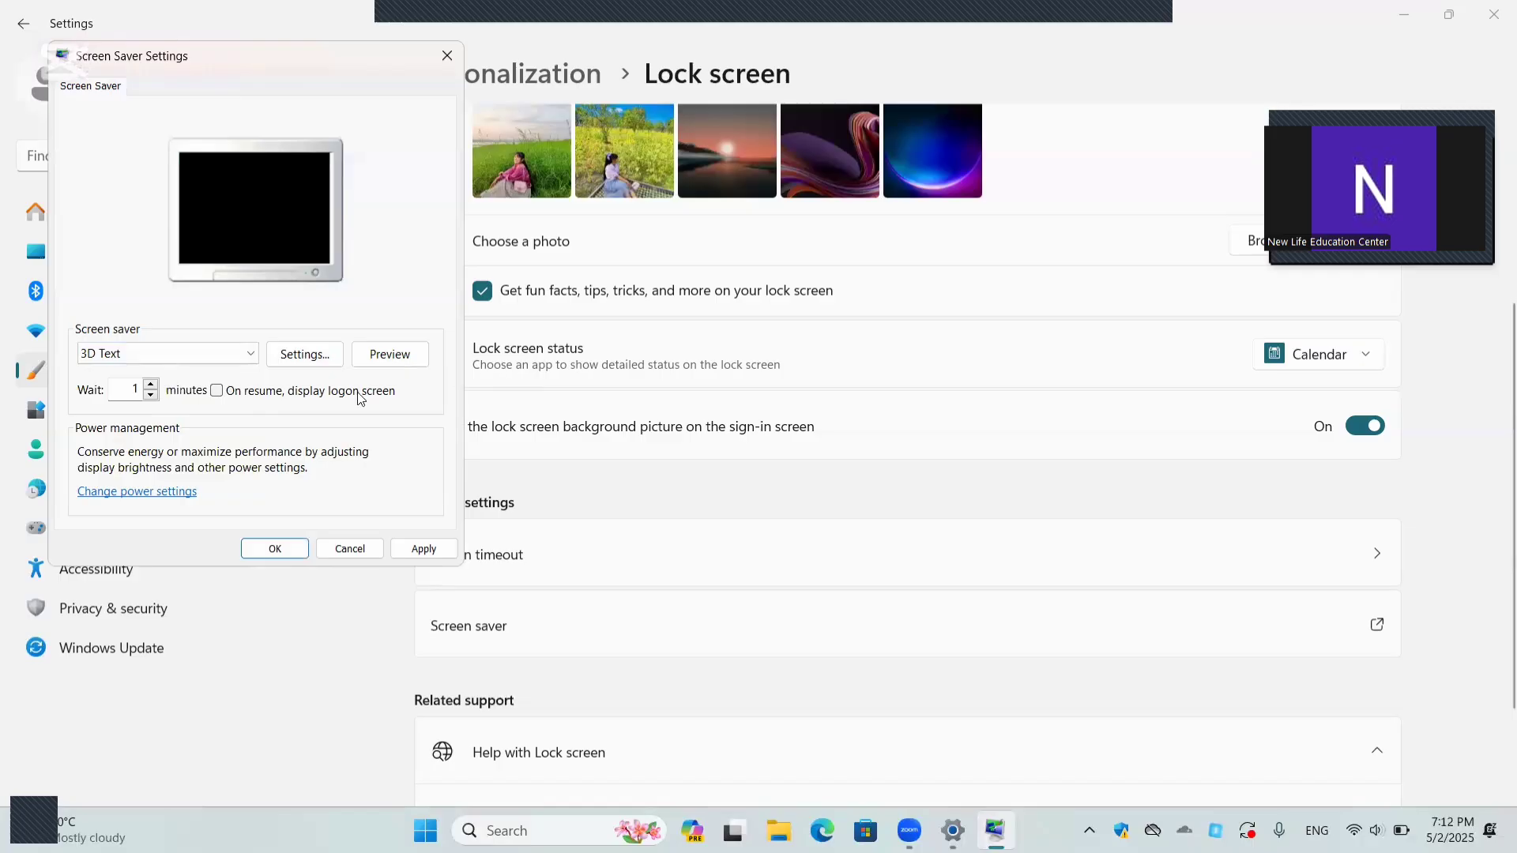
{"action": "left_click", "coordinate": [320, 365]}
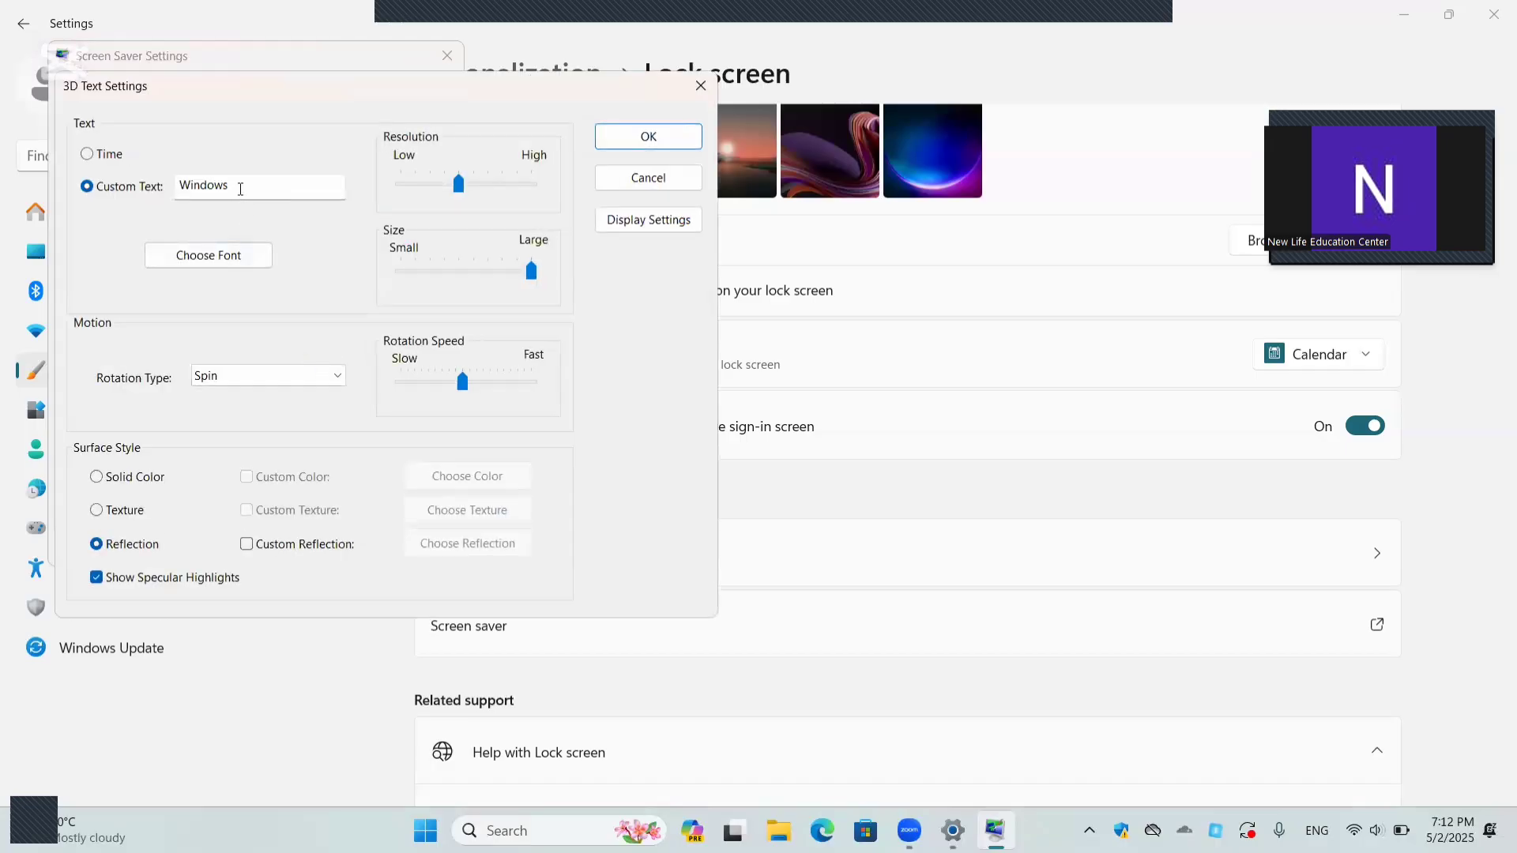
{"action": "double_click", "coordinate": [180, 191]}
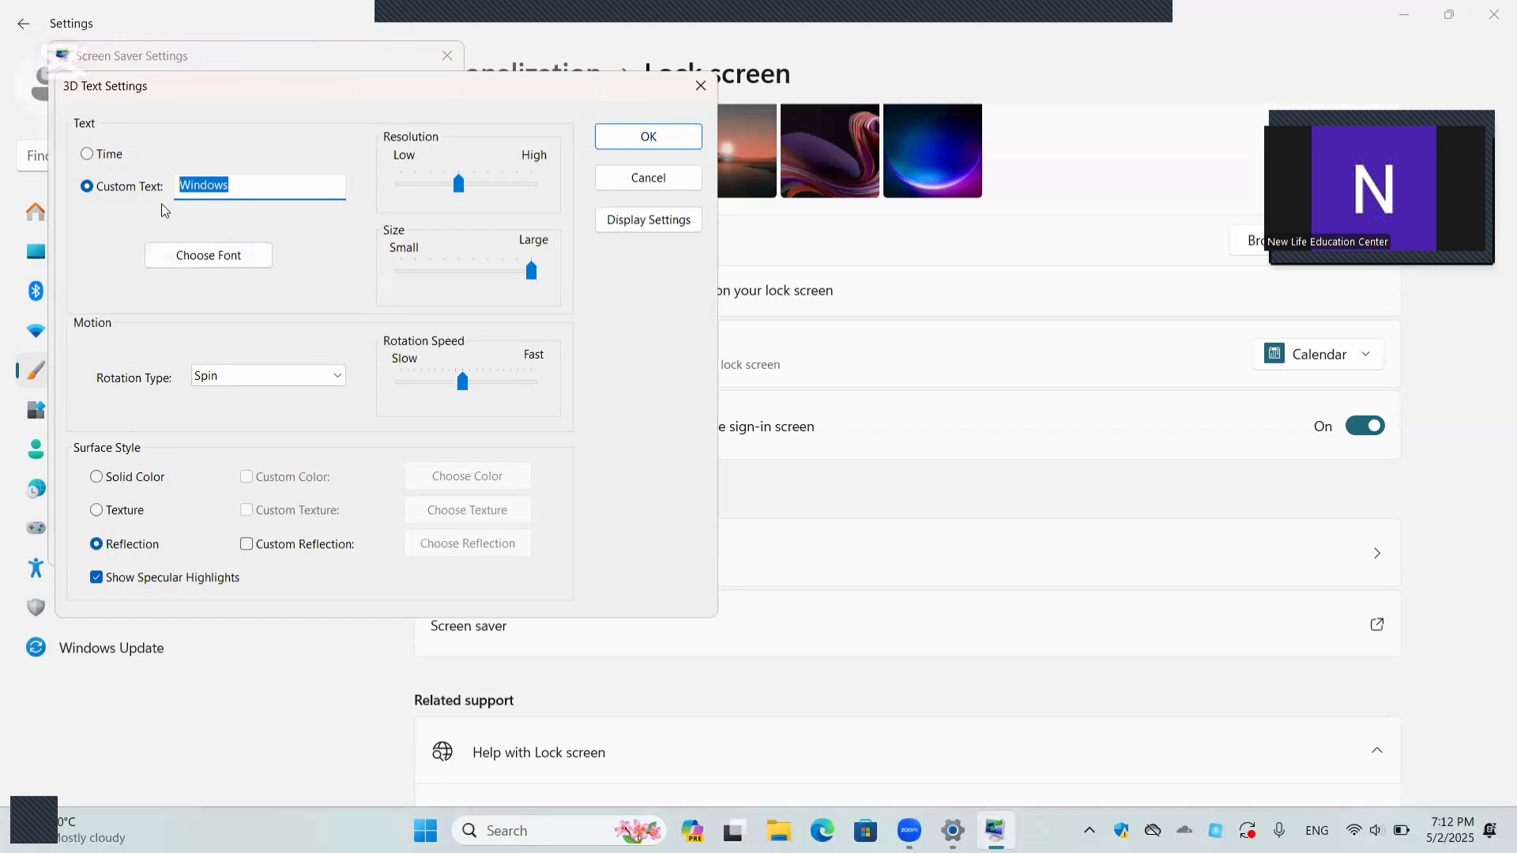
{"action": "type", "text": "New Life Education"}
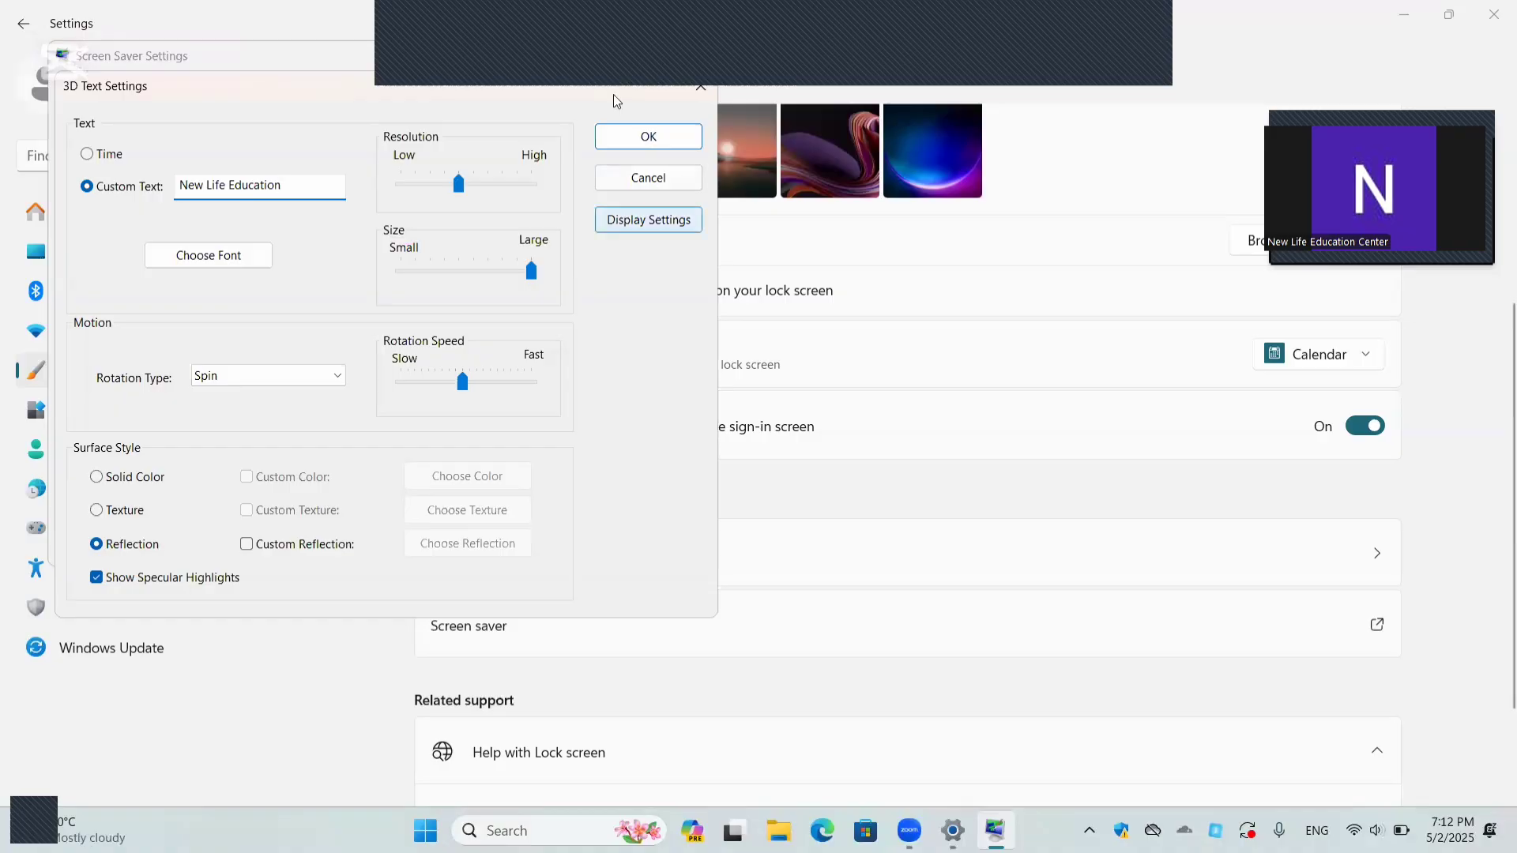
{"action": "left_click", "coordinate": [650, 137]}
Step: Preview the customized 3D Text screen saver and apply it with a wait time of 1 minute
{"action": "left_click", "coordinate": [389, 352]}
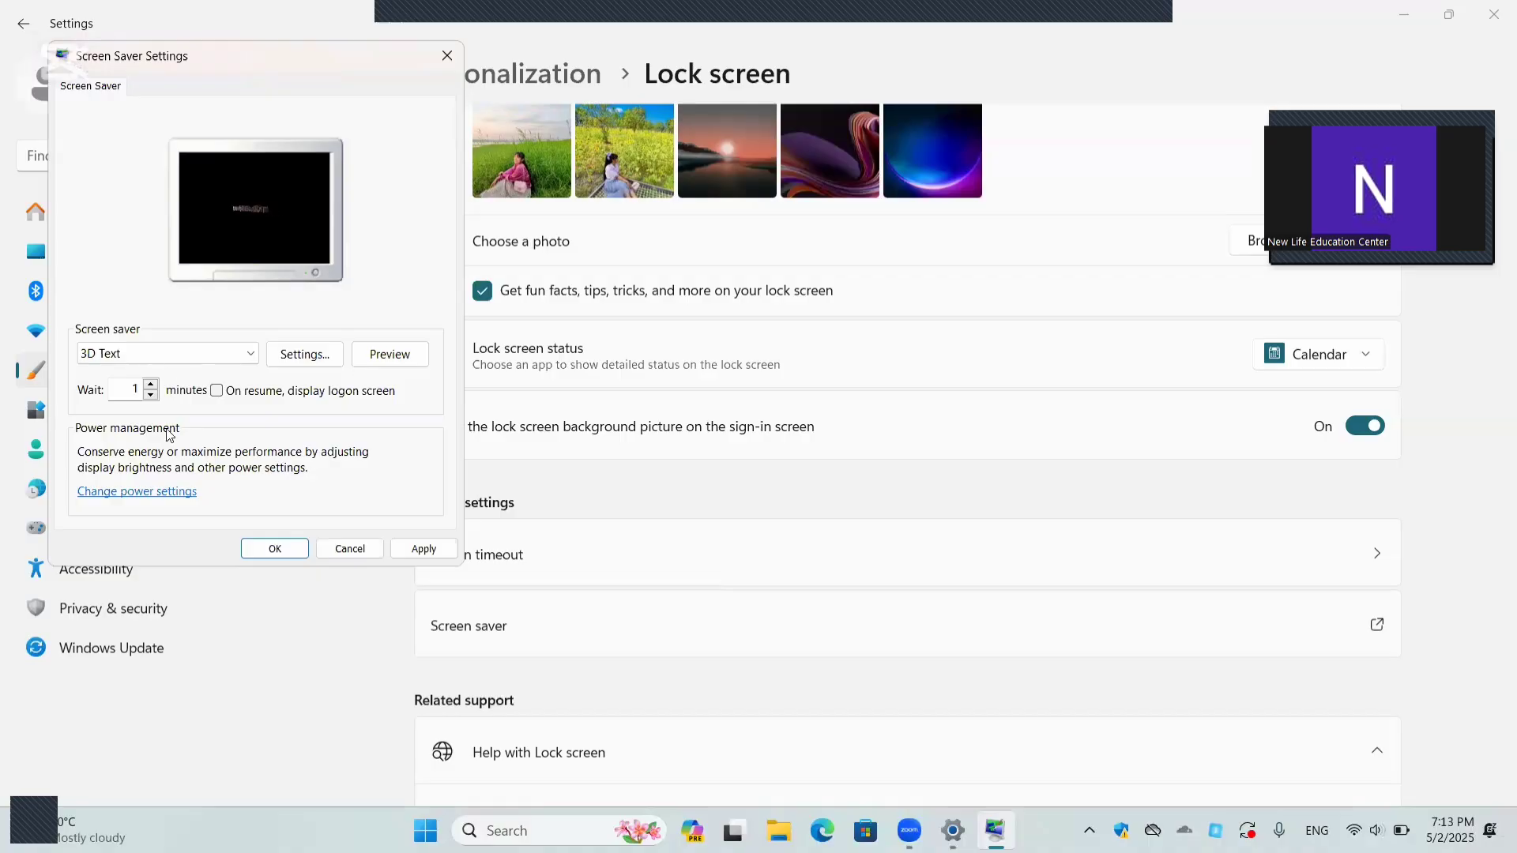
{"action": "left_click", "coordinate": [151, 390]}
{"action": "left_click", "coordinate": [151, 394]}
{"action": "left_click", "coordinate": [422, 550]}
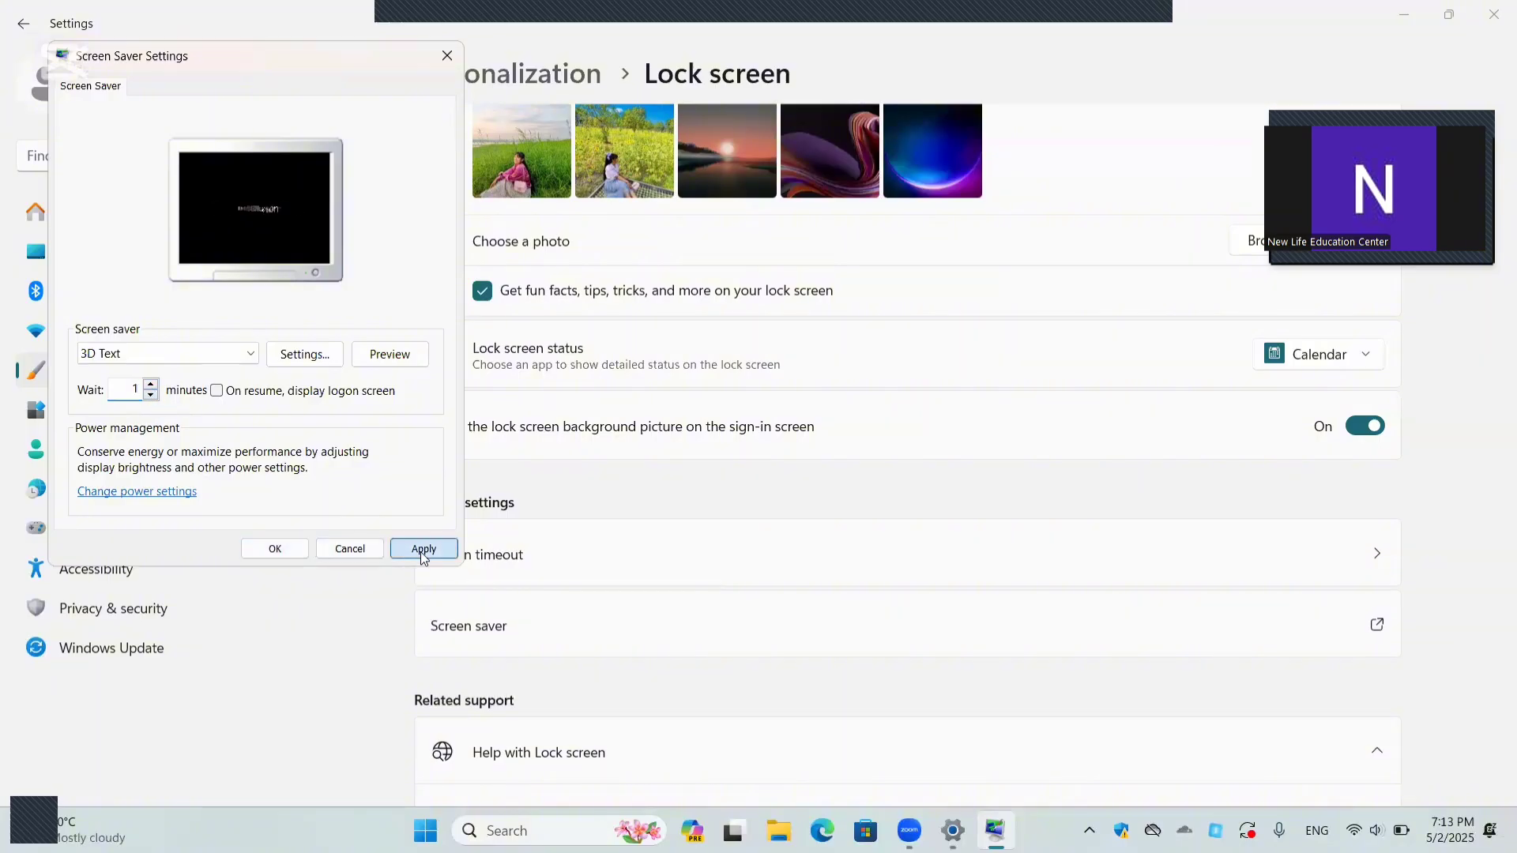
{"action": "left_click", "coordinate": [275, 550]}
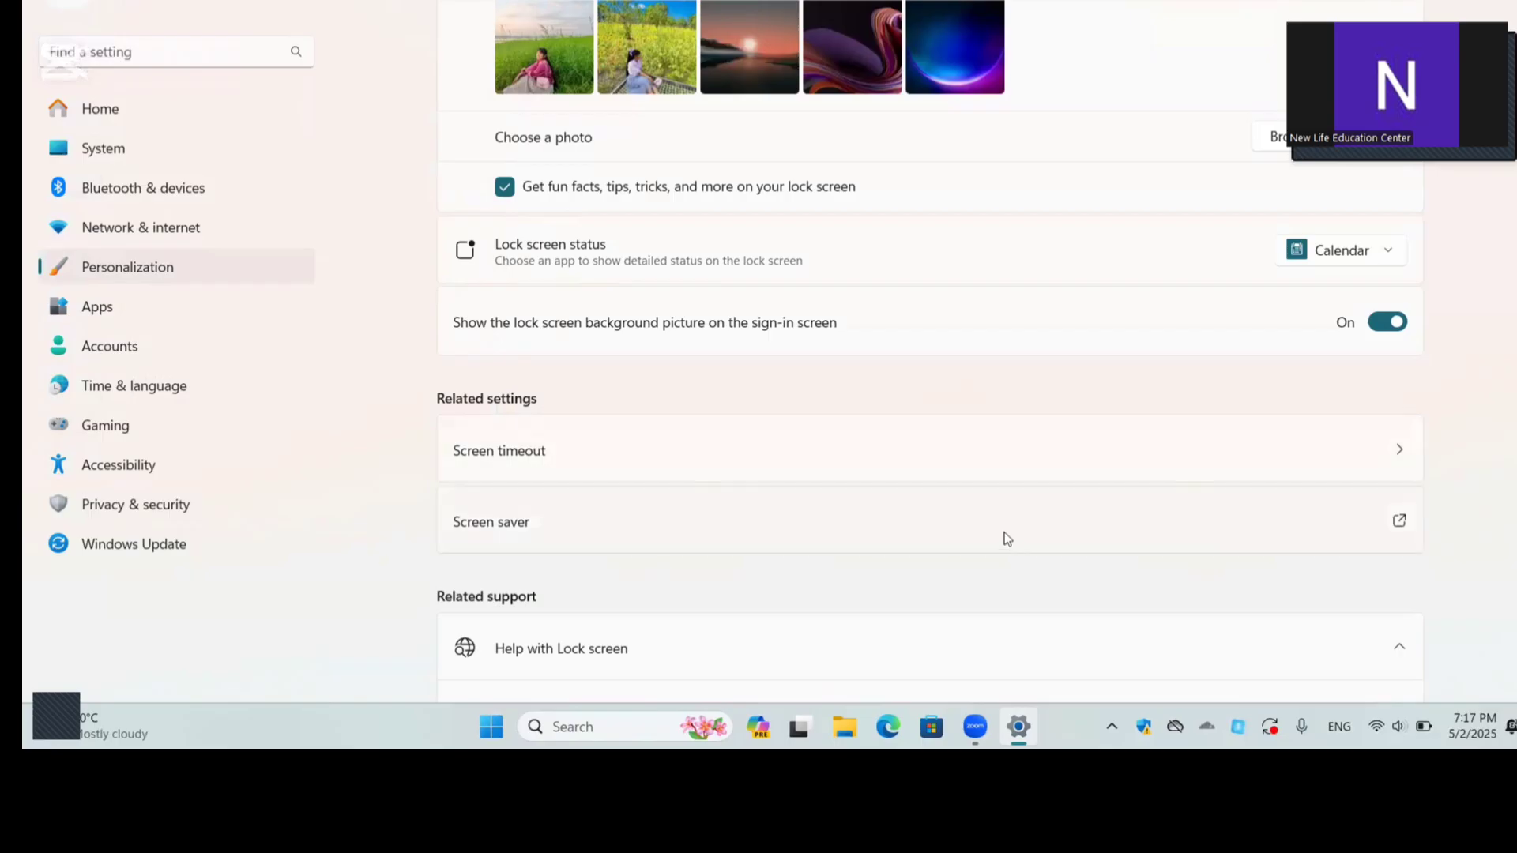
Step: Reopen the Screen Saver settings and turn the screen saver off by setting it to (None)
{"action": "left_click", "coordinate": [528, 537]}
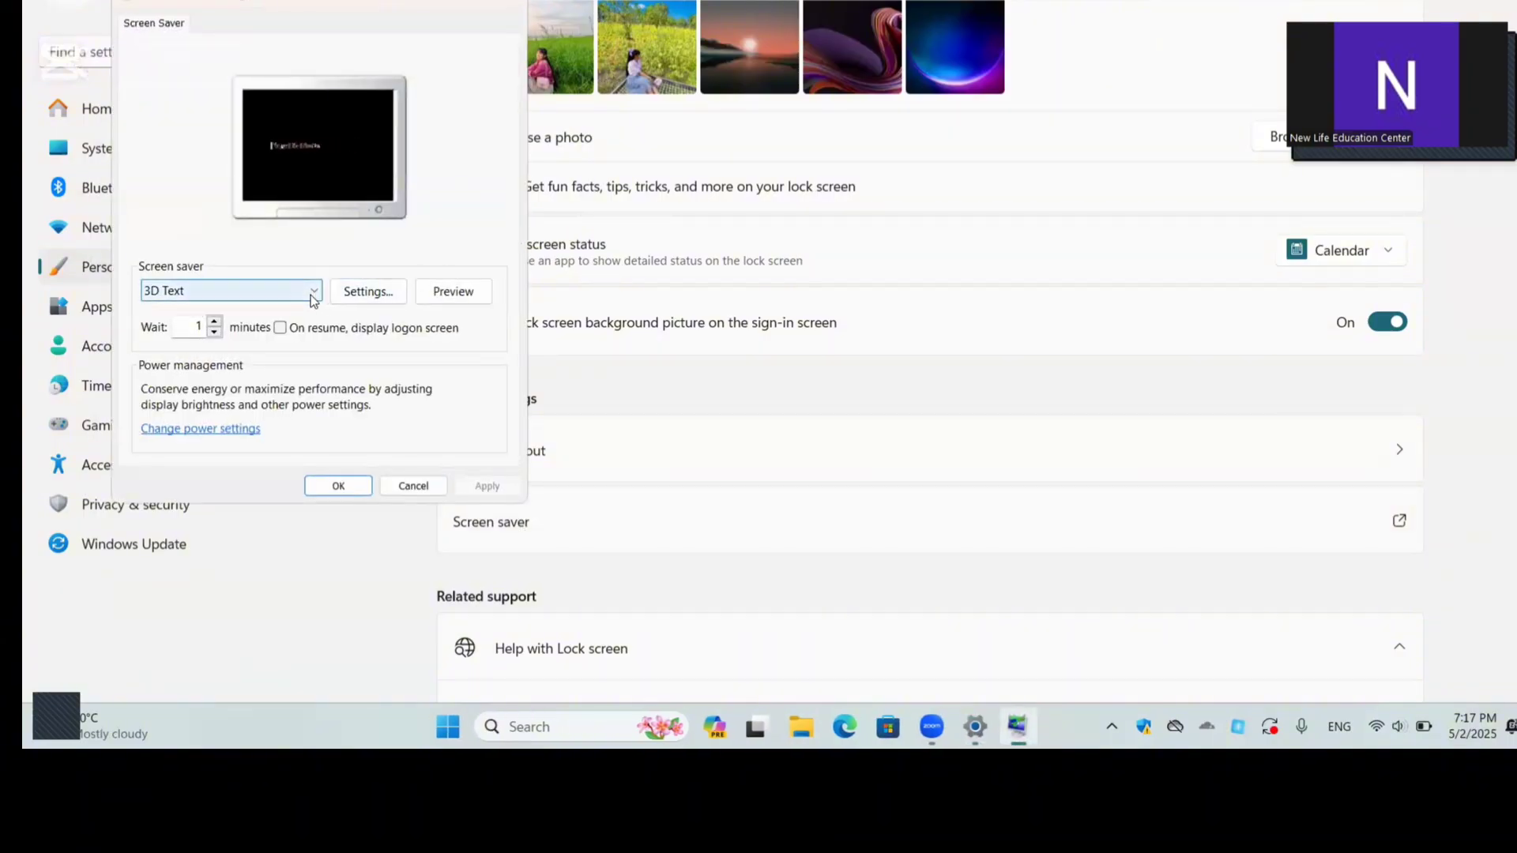
{"action": "left_click", "coordinate": [314, 292]}
{"action": "left_click", "coordinate": [240, 310]}
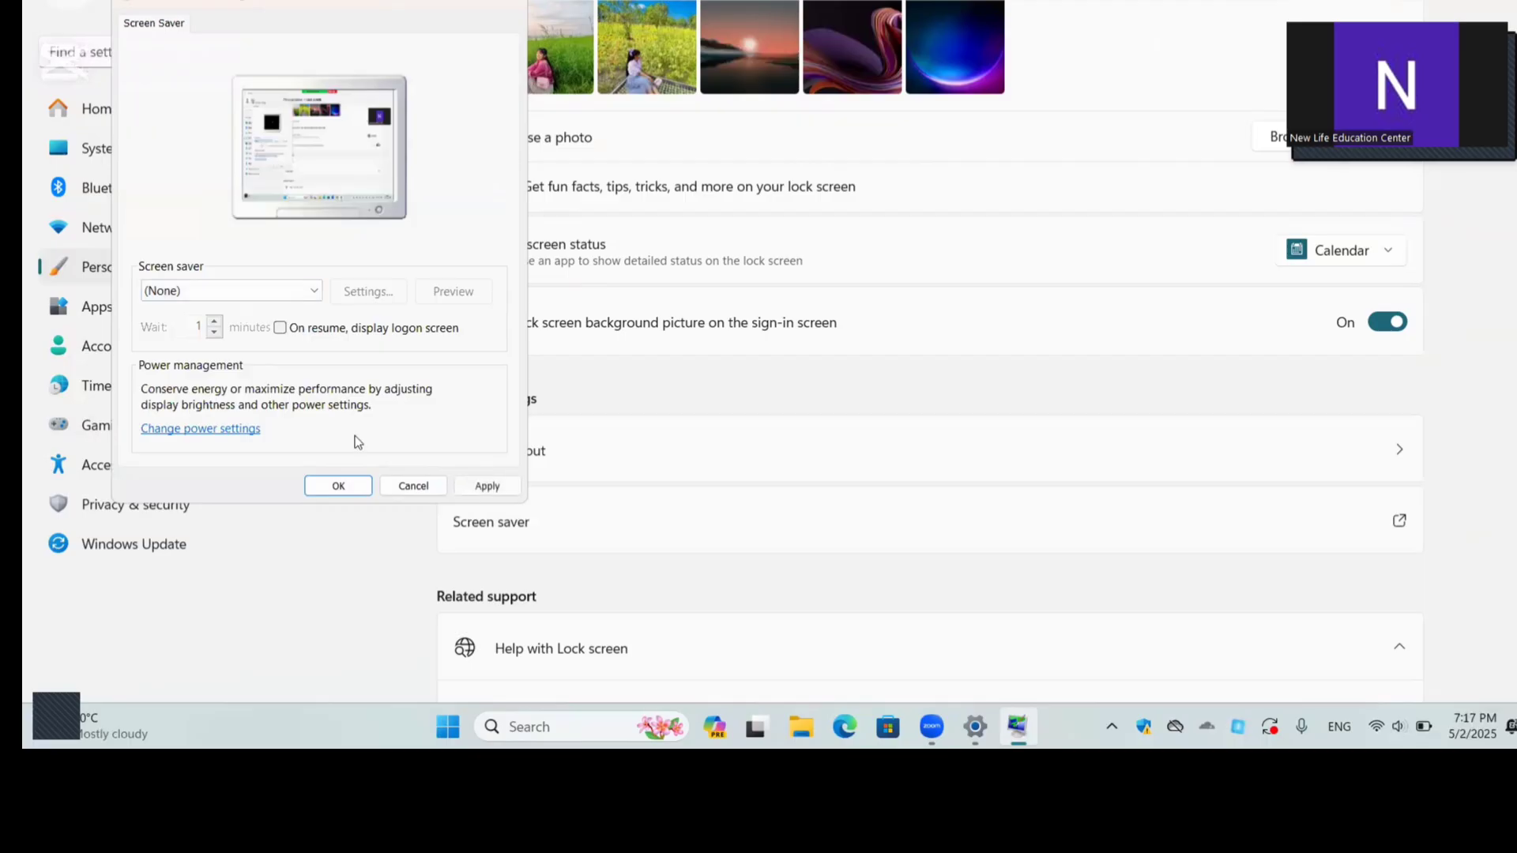
{"action": "left_click", "coordinate": [362, 487]}
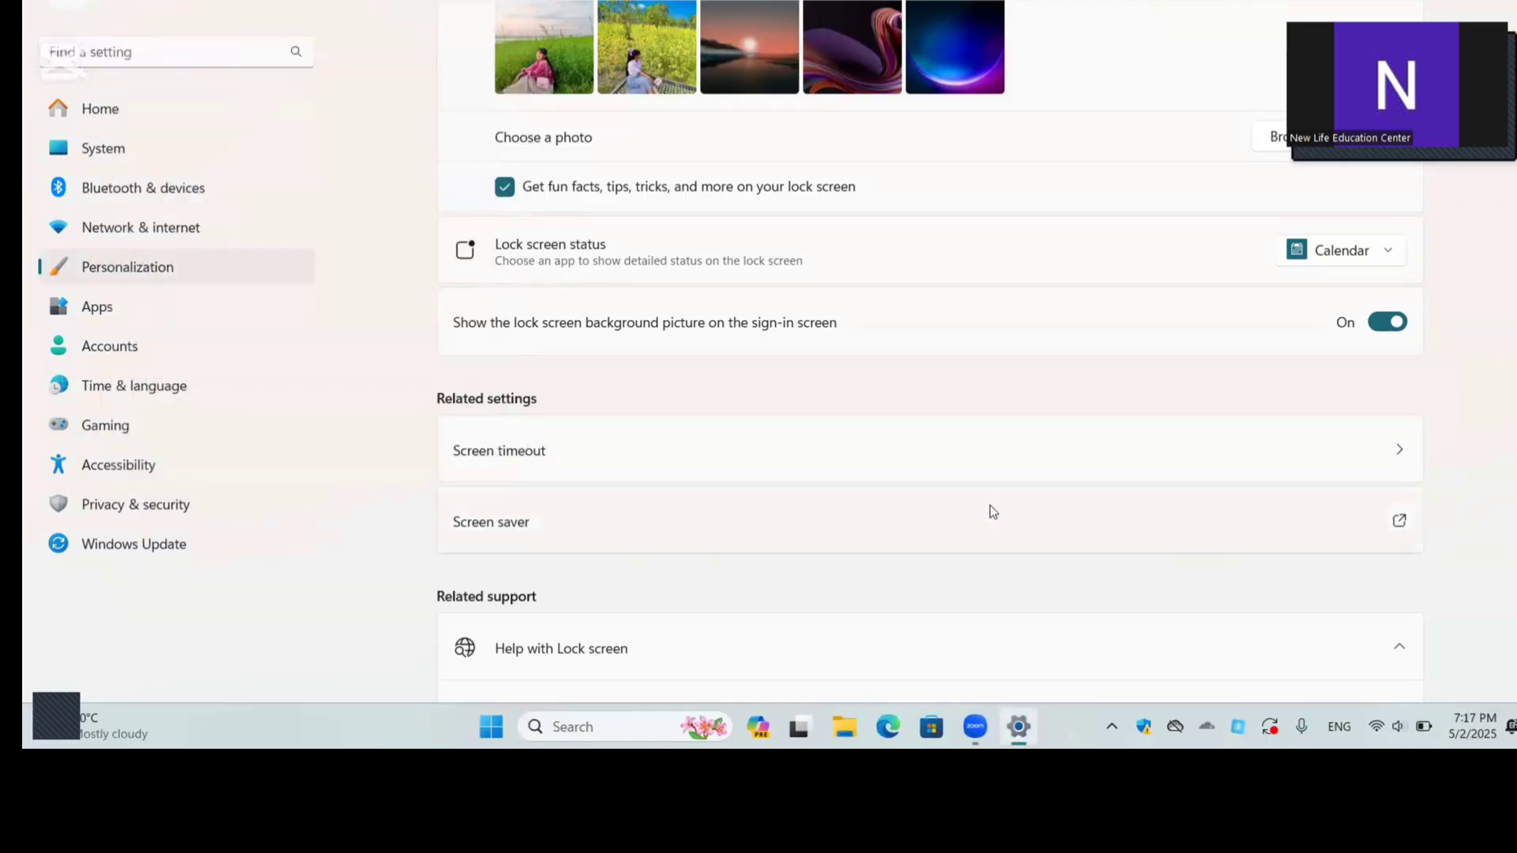
Step: Check the saved screen saver setting once more and close the Settings window
{"action": "left_click", "coordinate": [916, 537]}
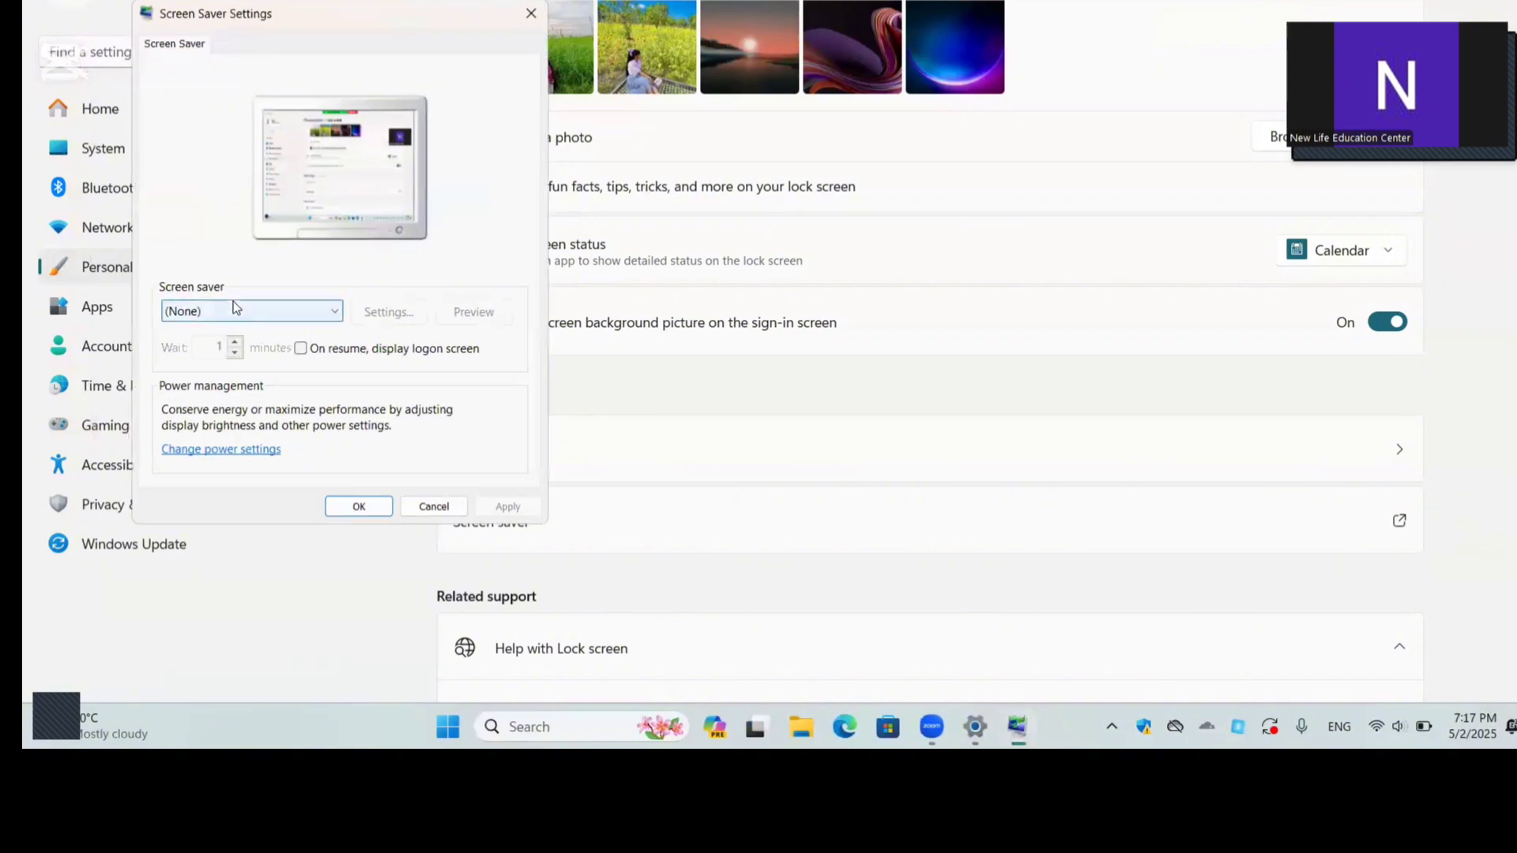
{"action": "left_click", "coordinate": [355, 506]}
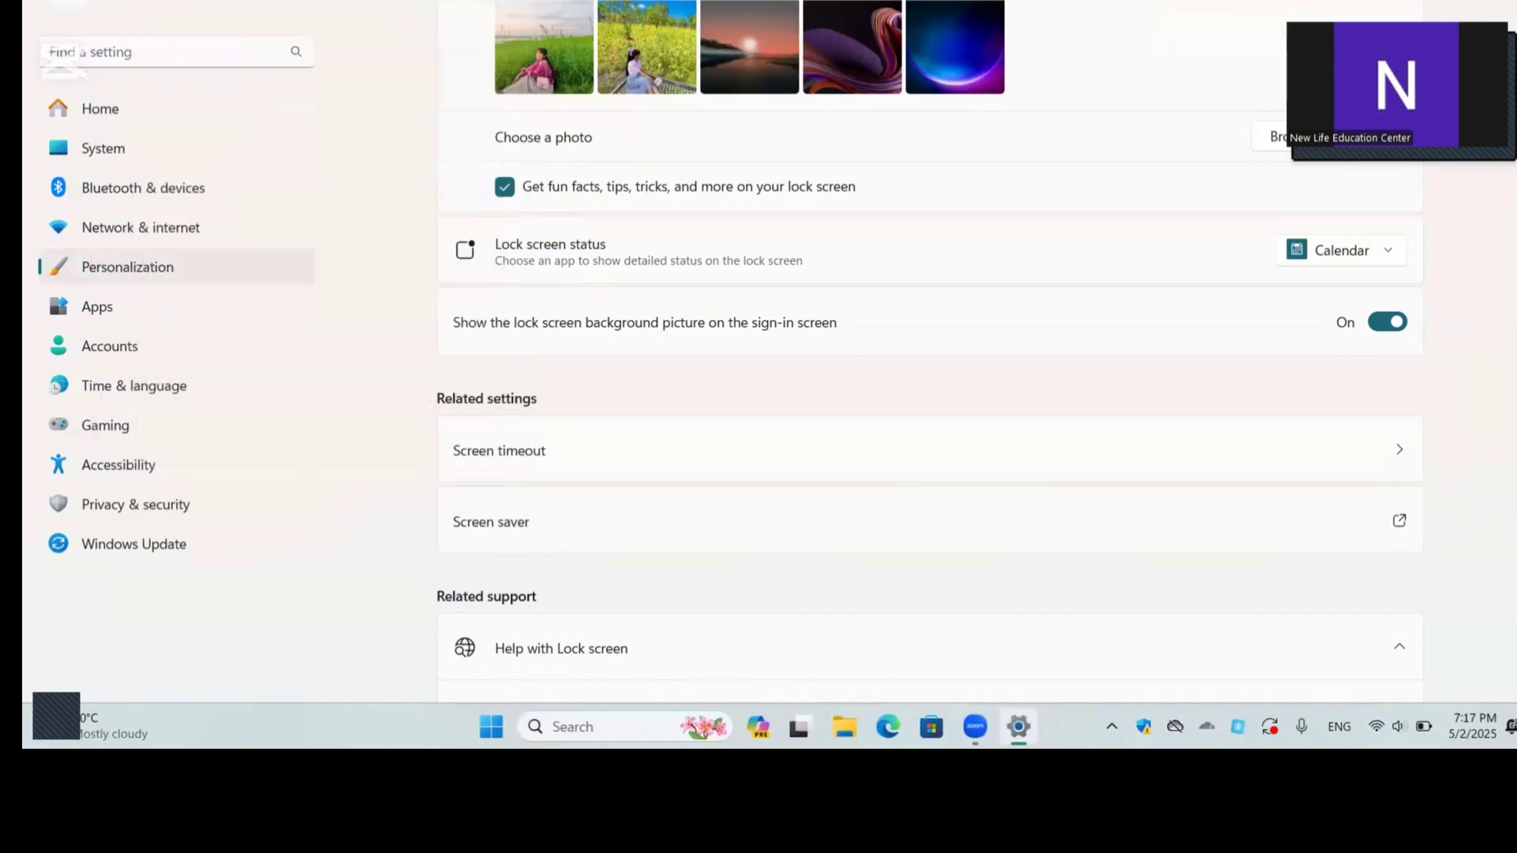
{"action": "key", "text": "alt+F4"}
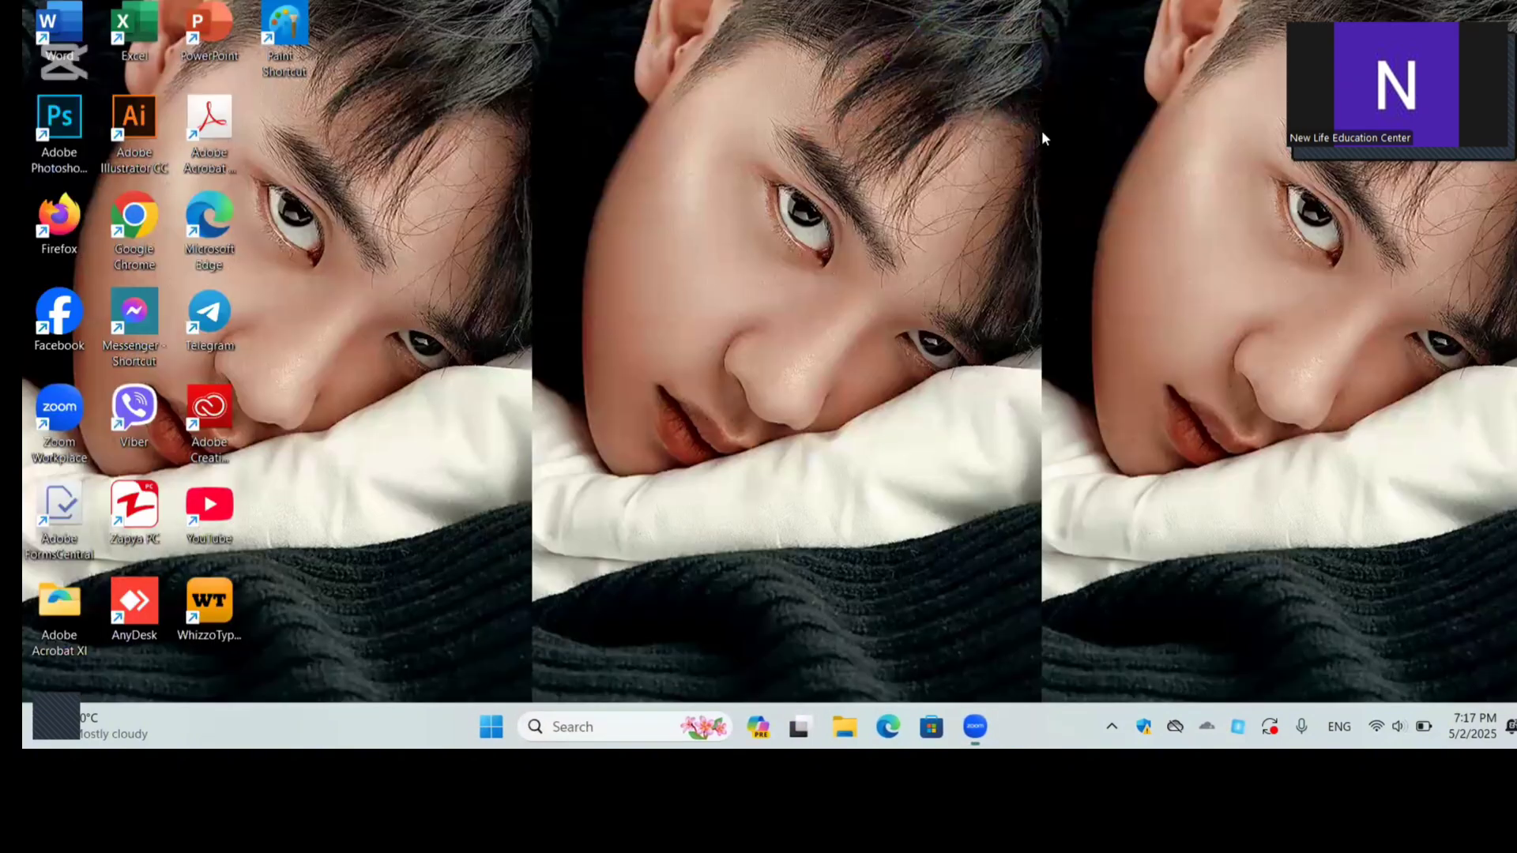